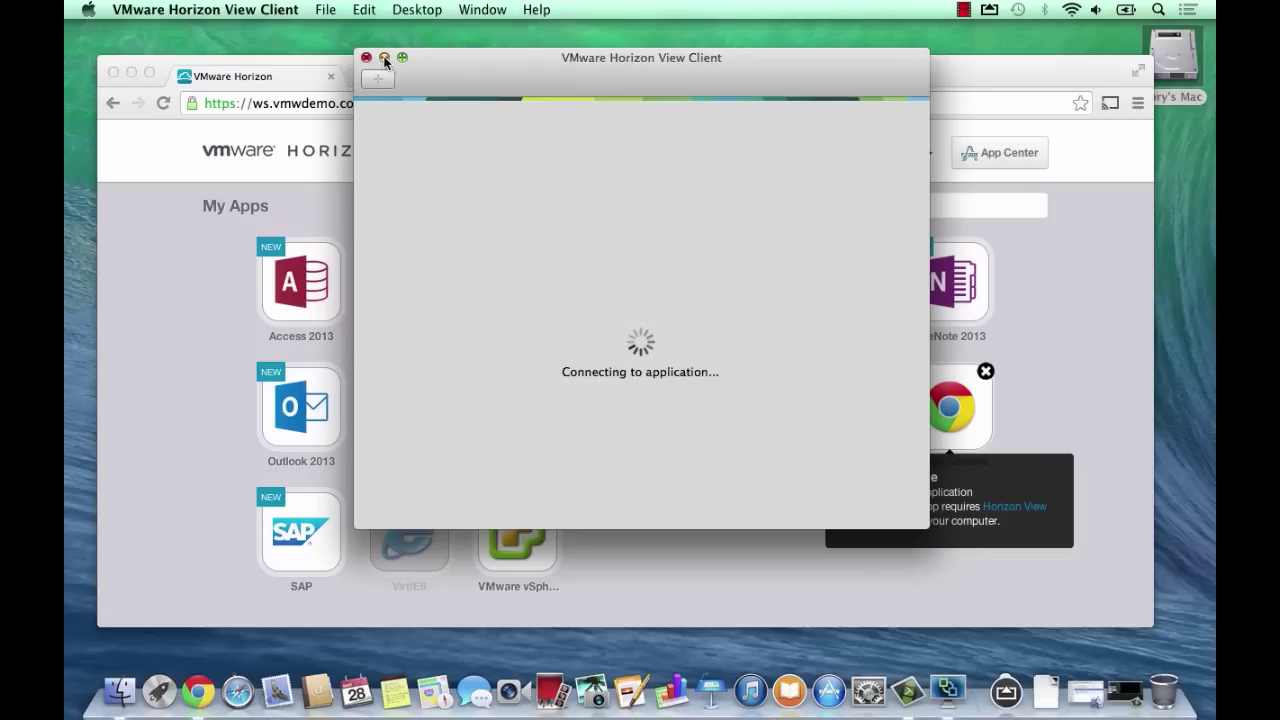
Close the stalled application connection window and reposition the View Administrator browser window
click(385, 58)
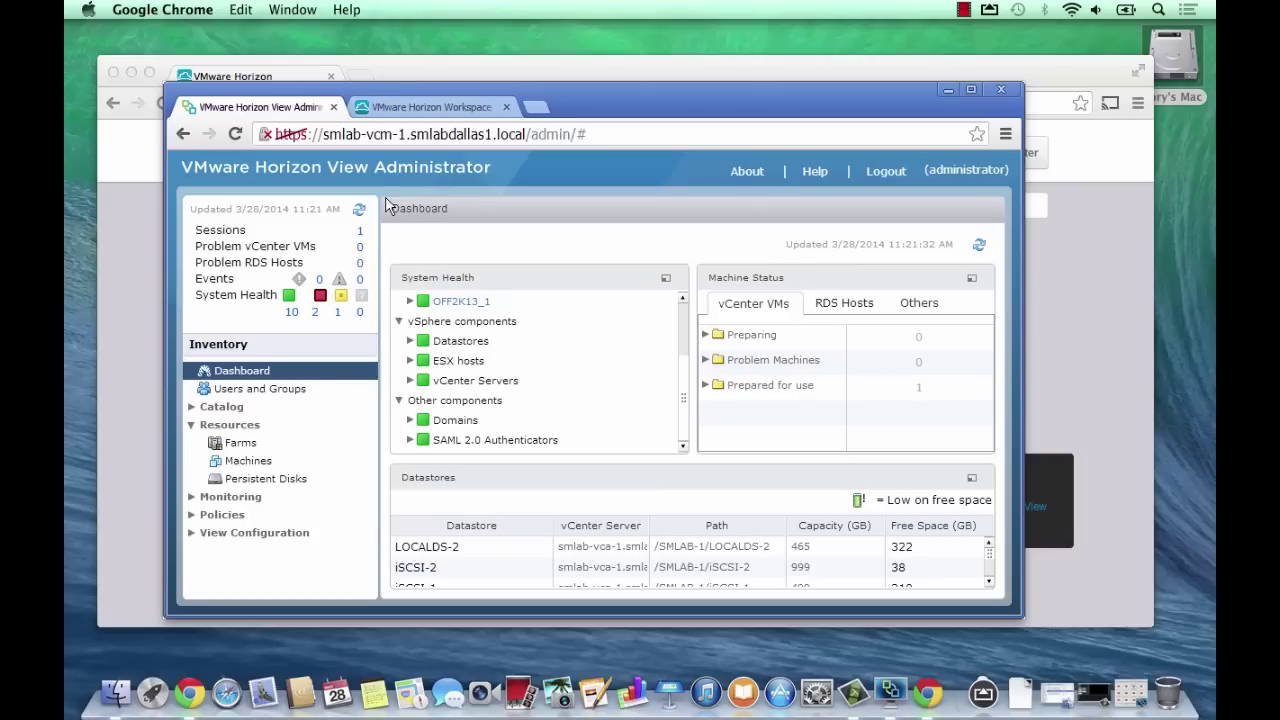
mouse_move(686, 323)
mouse_down()
mouse_move(690, 309)
mouse_move(690, 432)
mouse_up()
drag(607, 97, 669, 70)
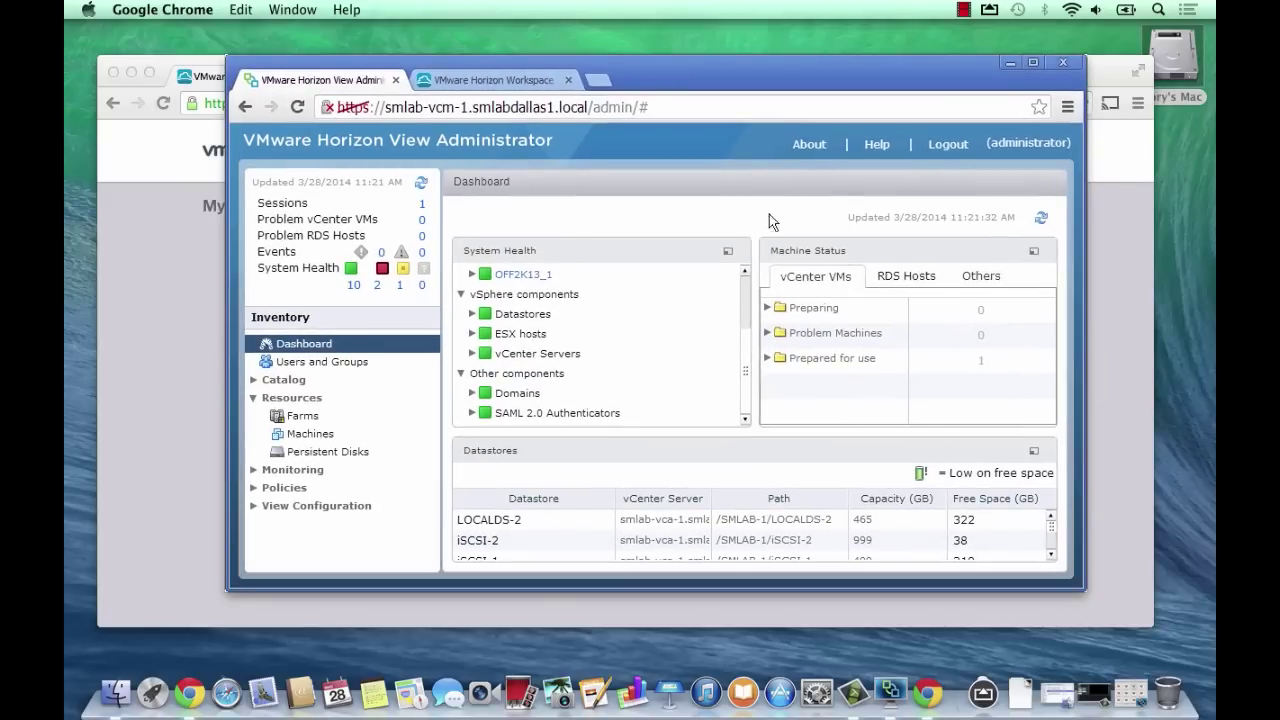
Expand the Catalog, Policies and Monitoring inventory sections and show the RDS hosts prepared for use
click(255, 380)
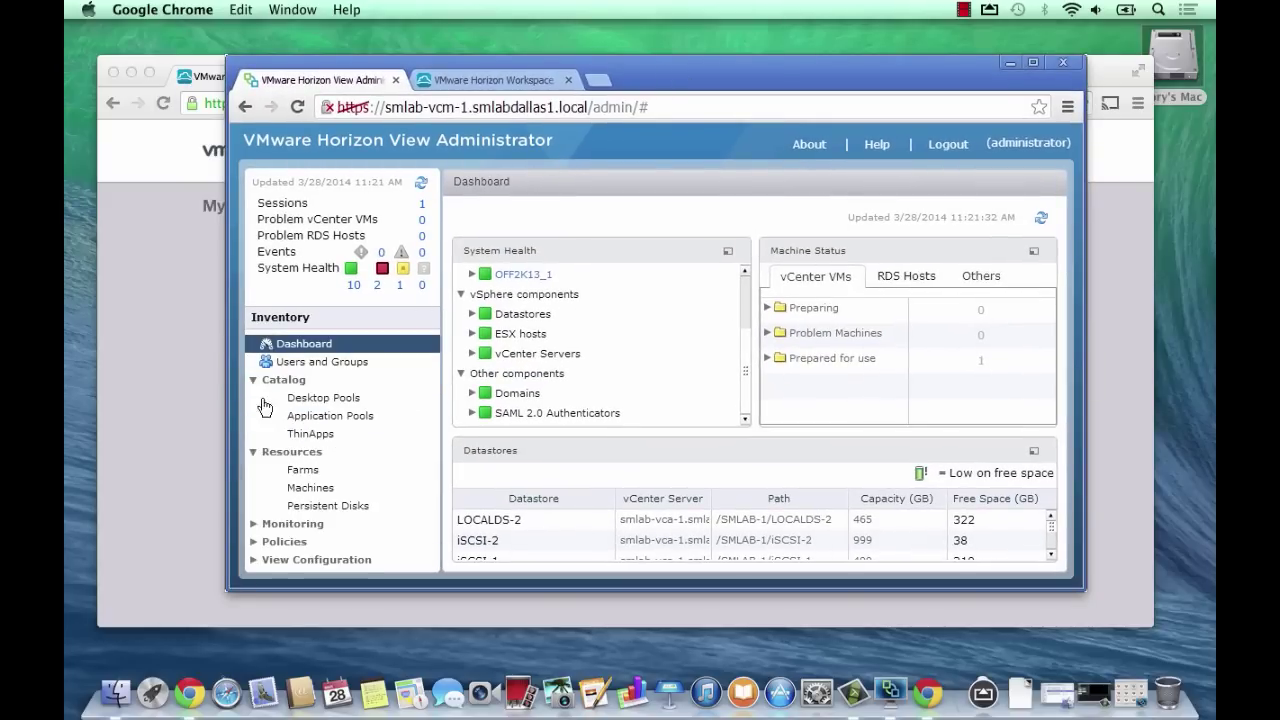
click(253, 541)
click(253, 524)
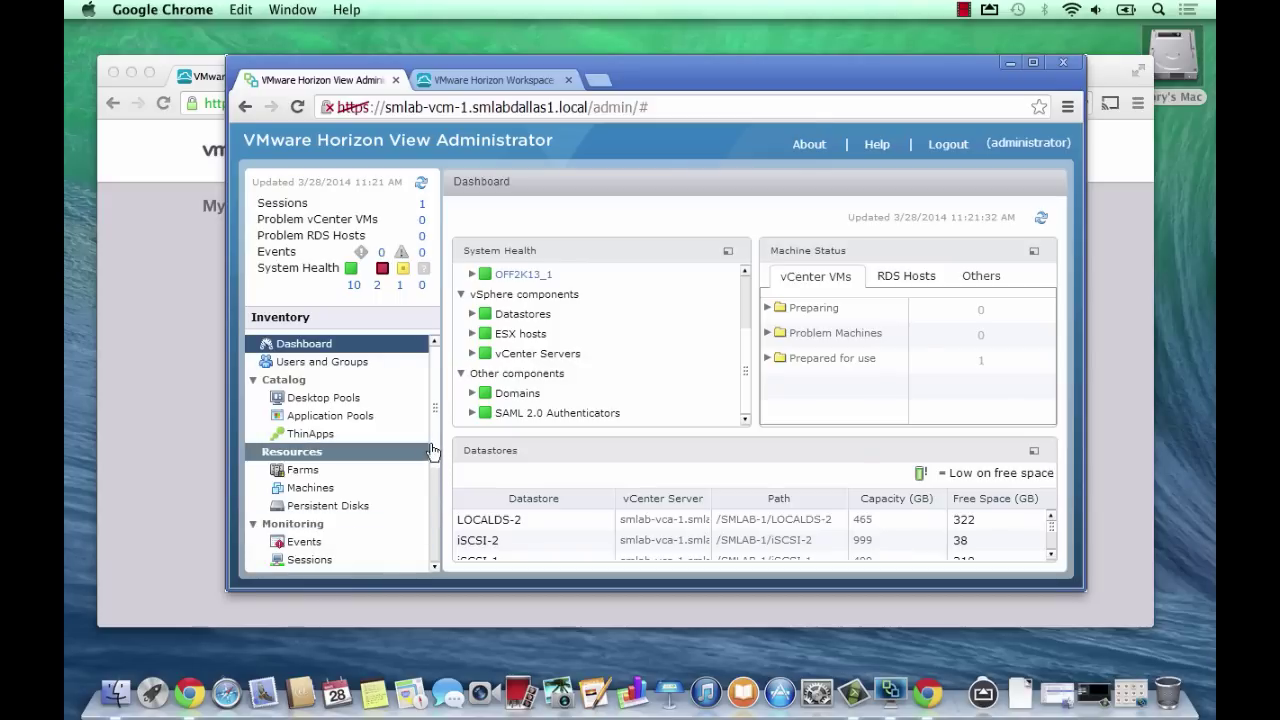
click(434, 552)
click(905, 280)
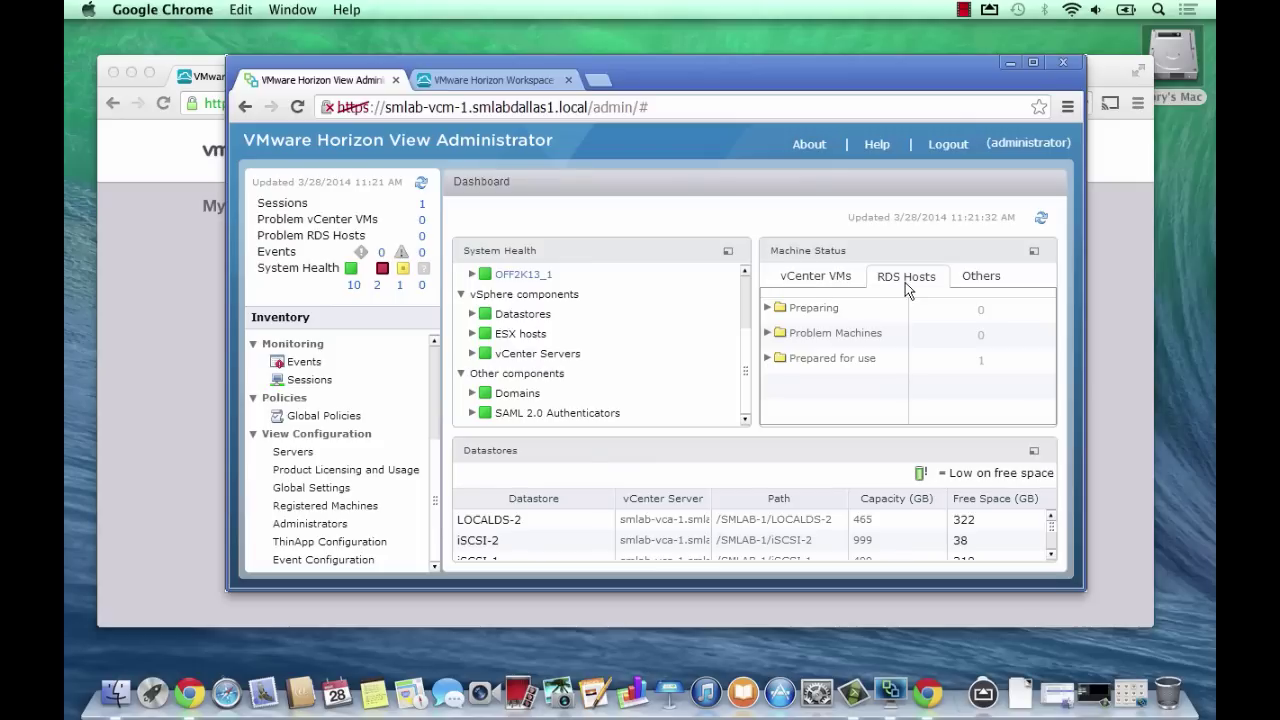
click(768, 358)
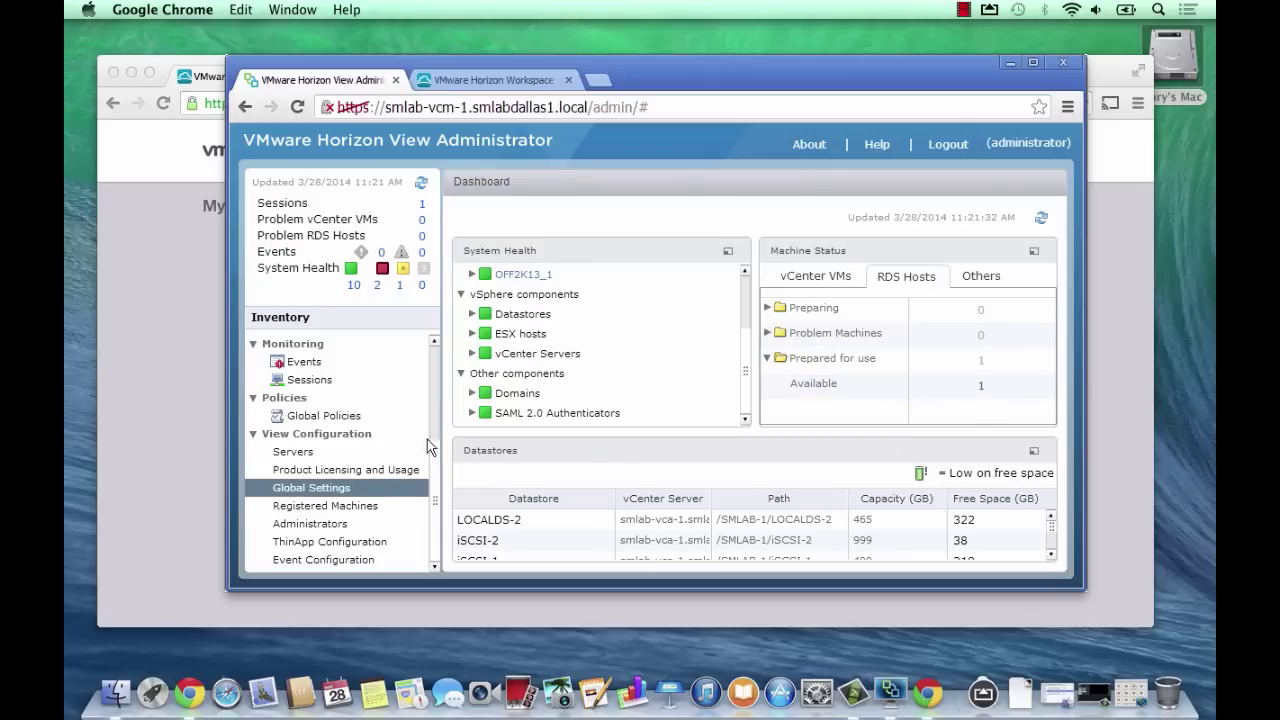
Select the RDS host under Registered Machines and widen the DNS Name column to show hostnames
click(341, 507)
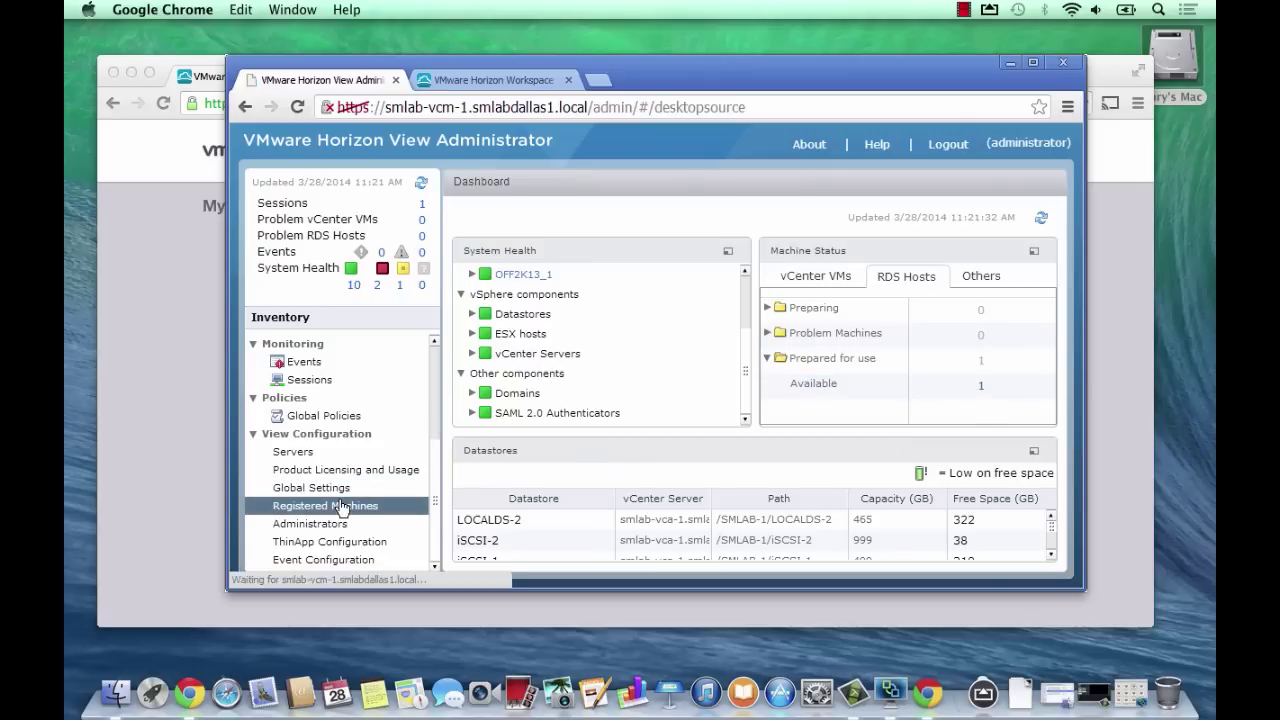
click(560, 356)
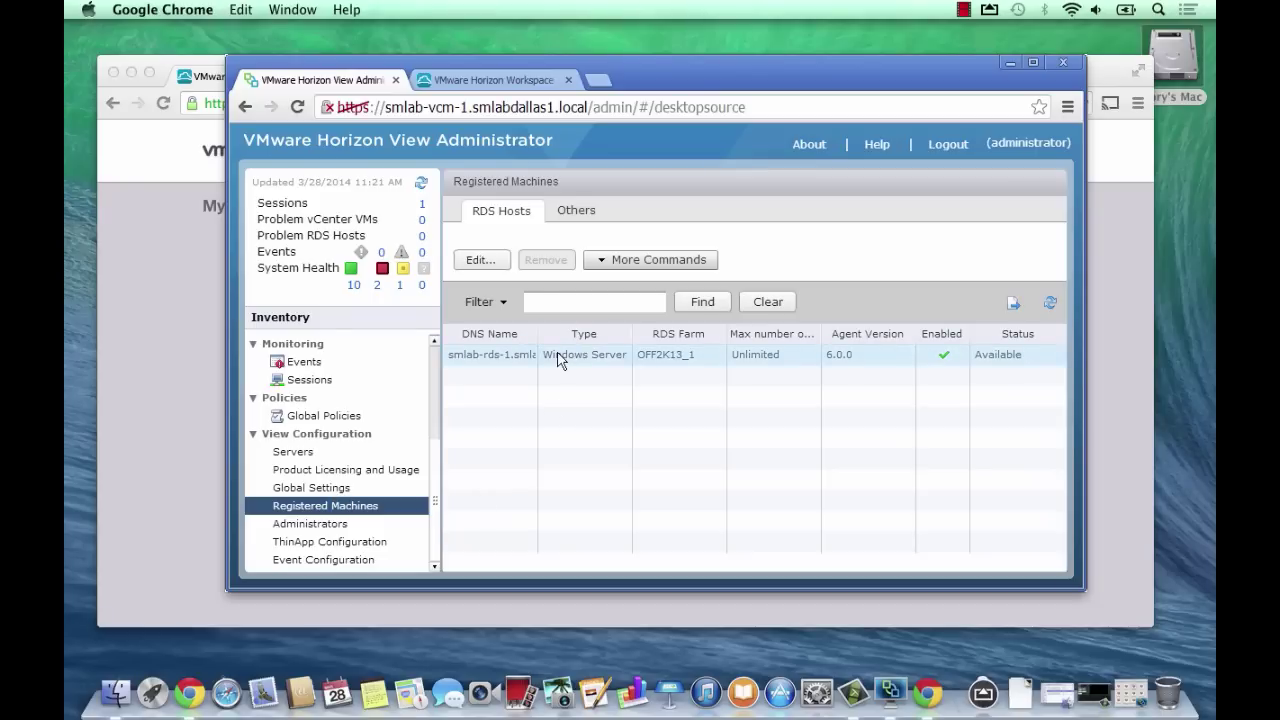
drag(538, 333, 643, 333)
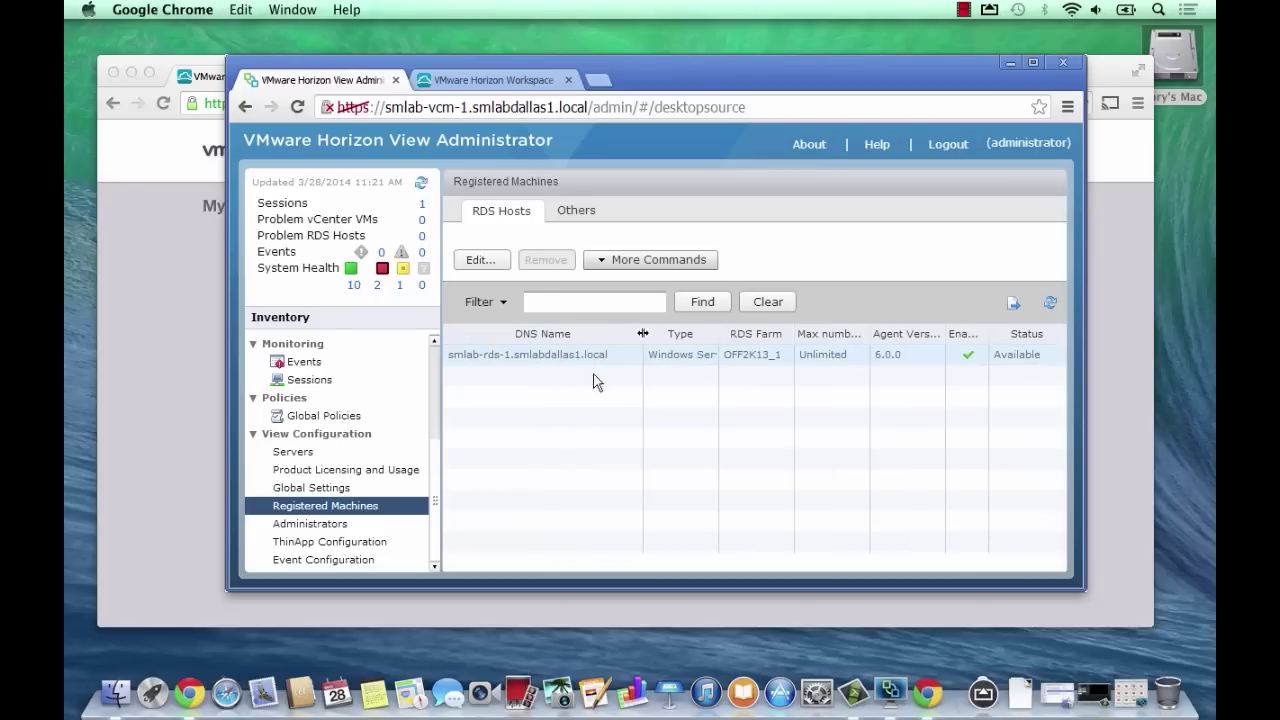
drag(436, 482, 436, 394)
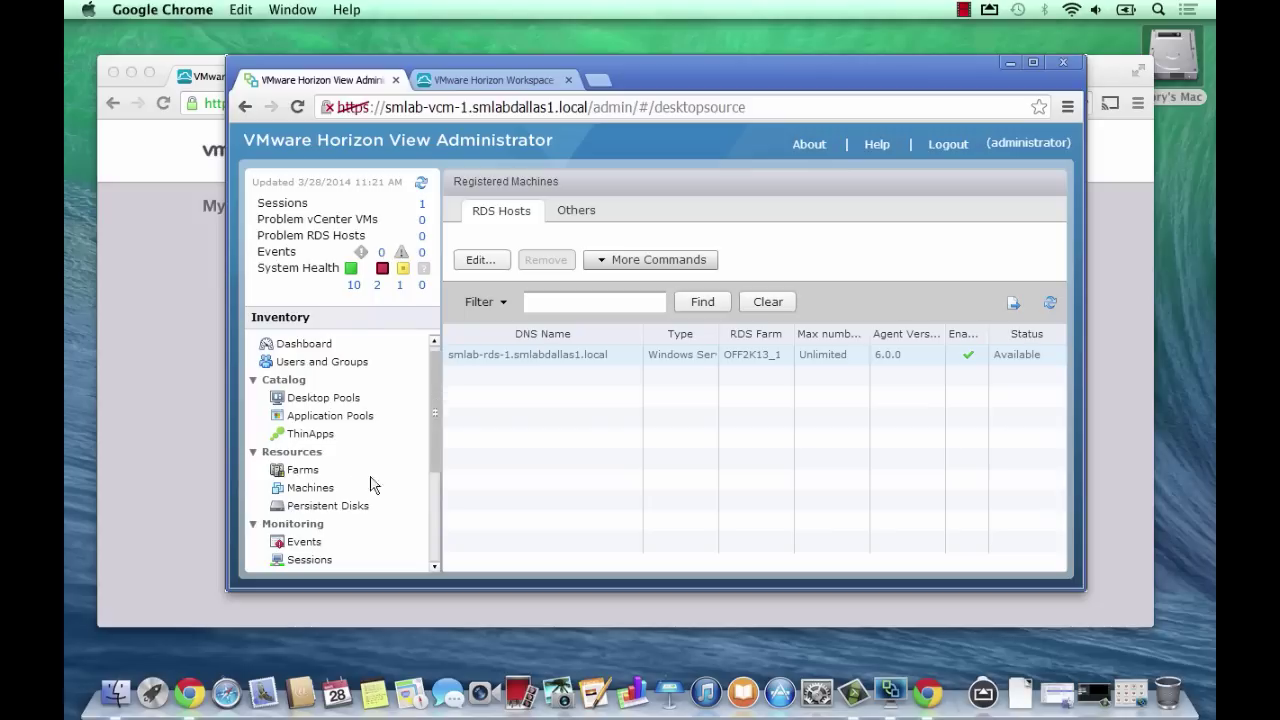
Select the OFF2K13_1 farm under Farms, then show the Application Pools list
click(333, 476)
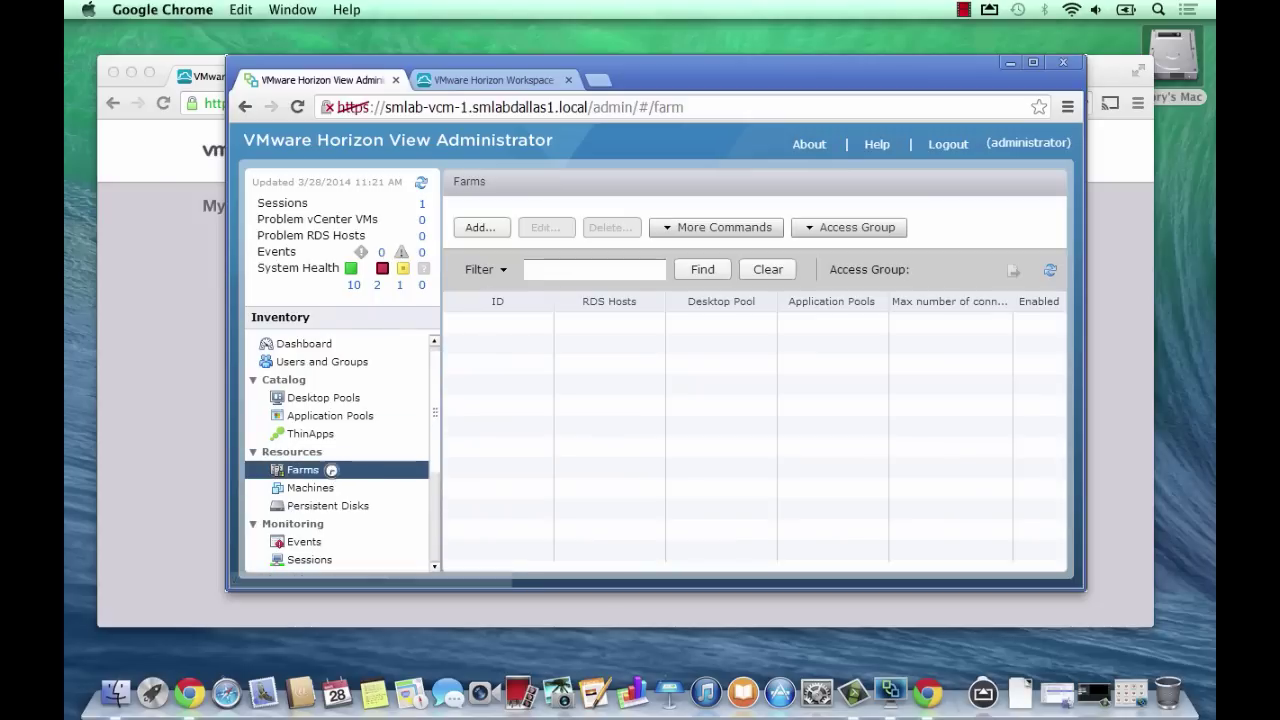
click(499, 325)
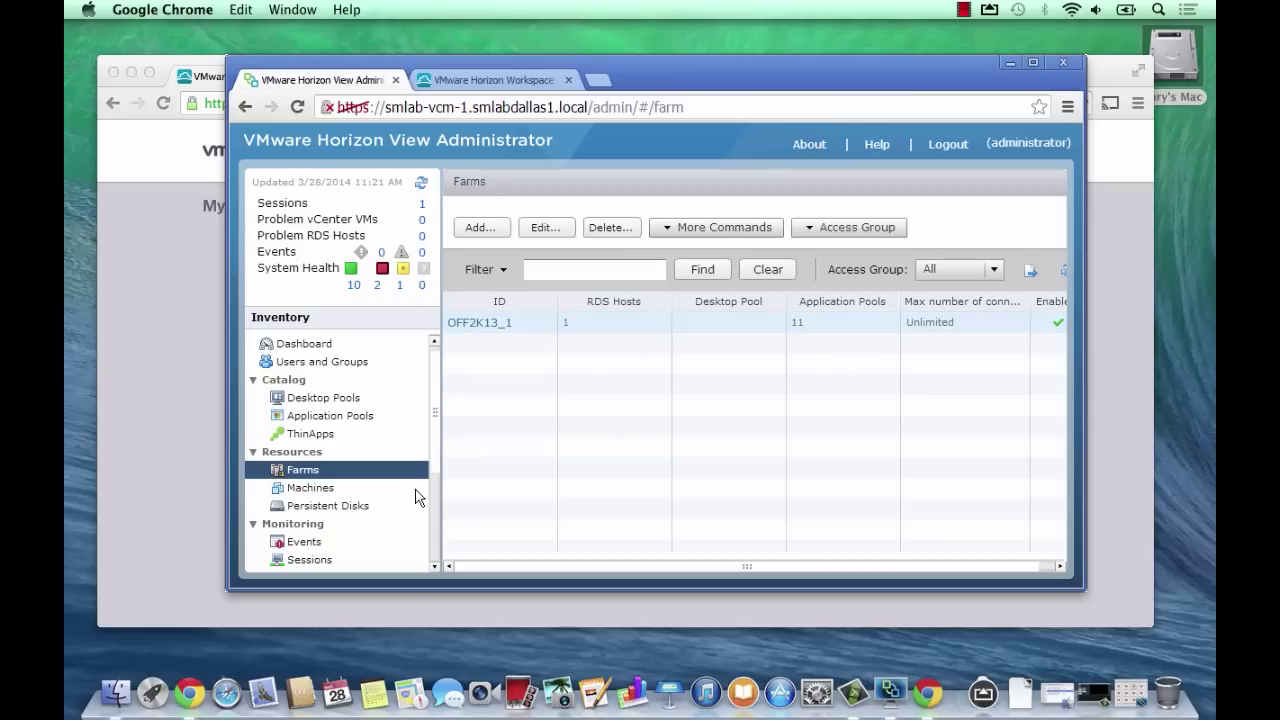
click(345, 415)
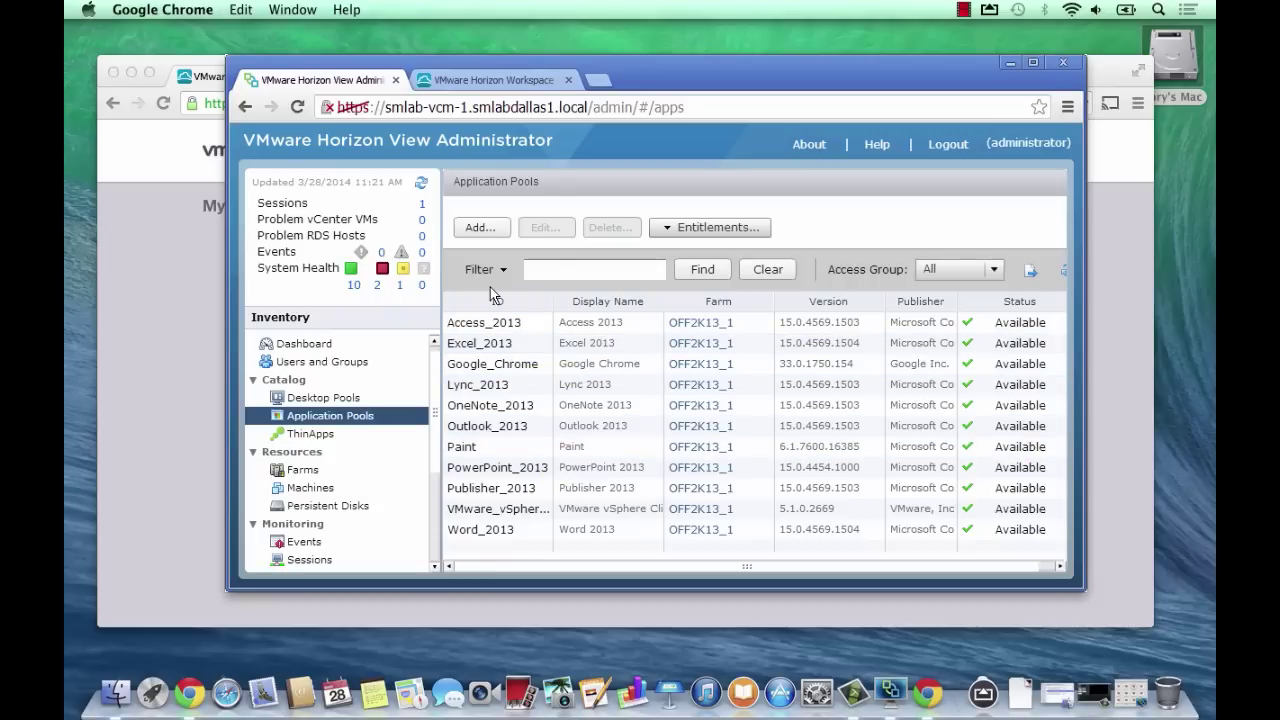
Start a new application pool using Select installed applications from the farm
click(480, 227)
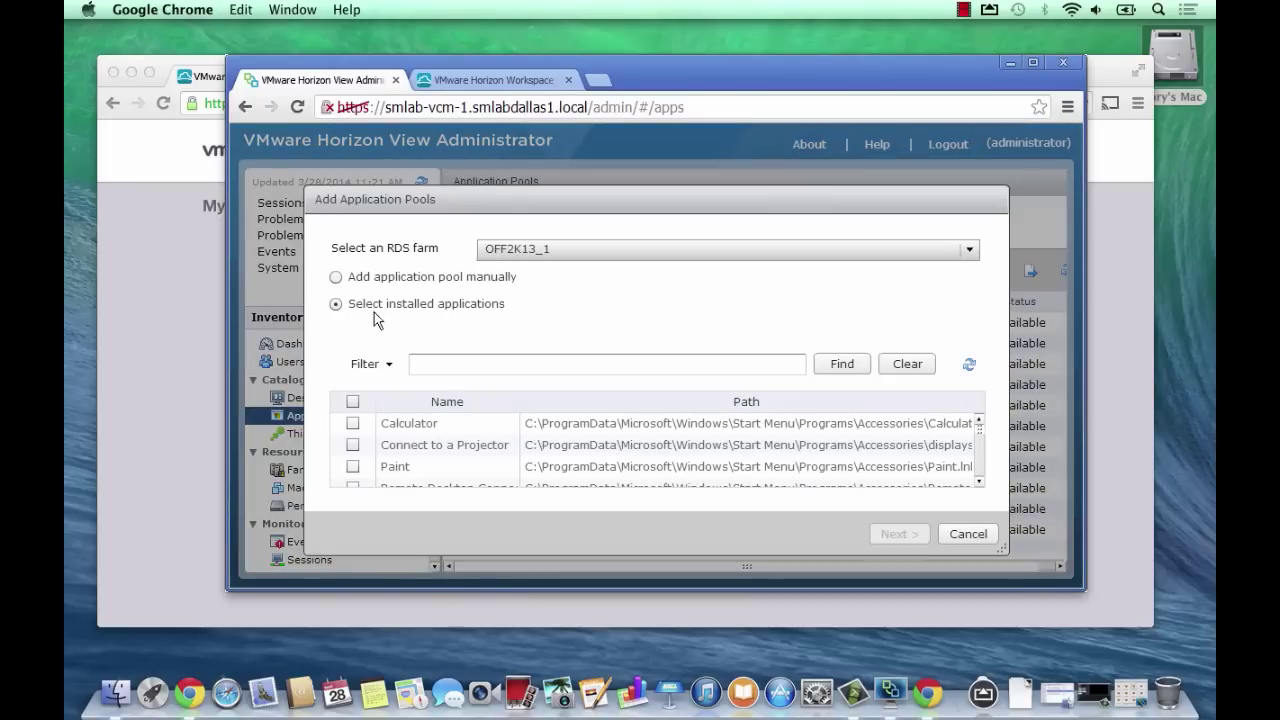
click(336, 277)
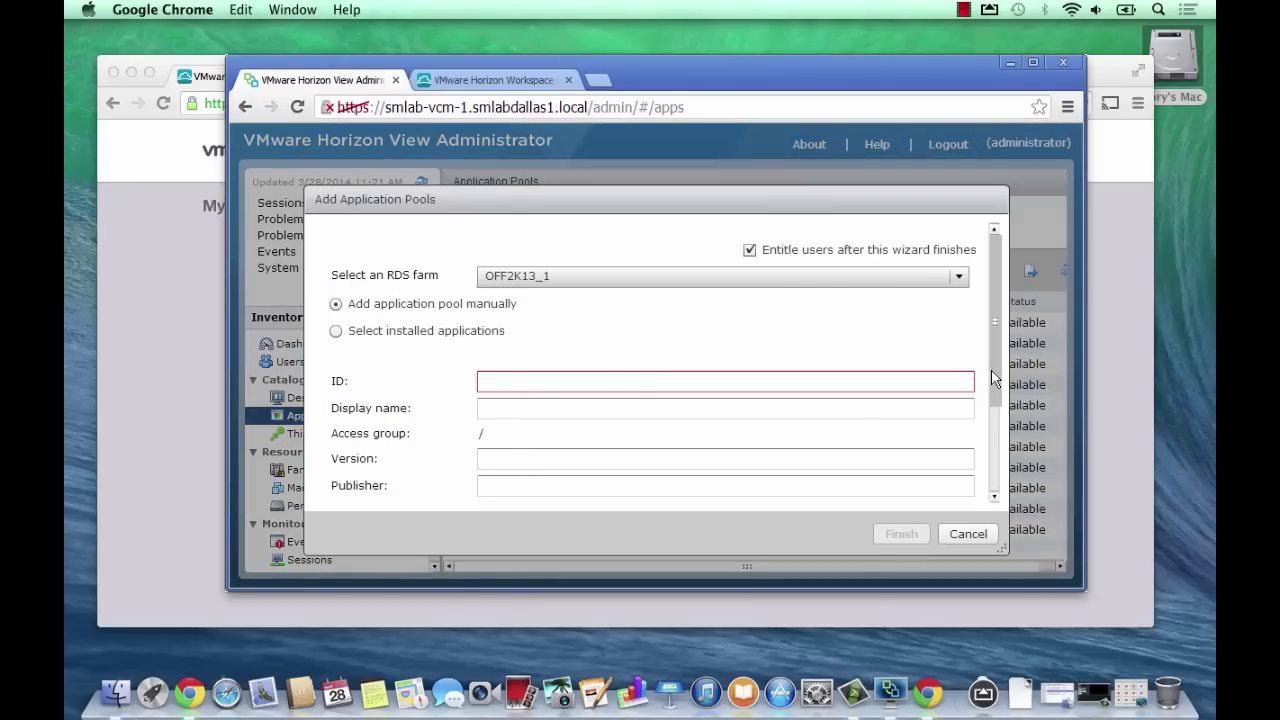
drag(999, 376, 1005, 432)
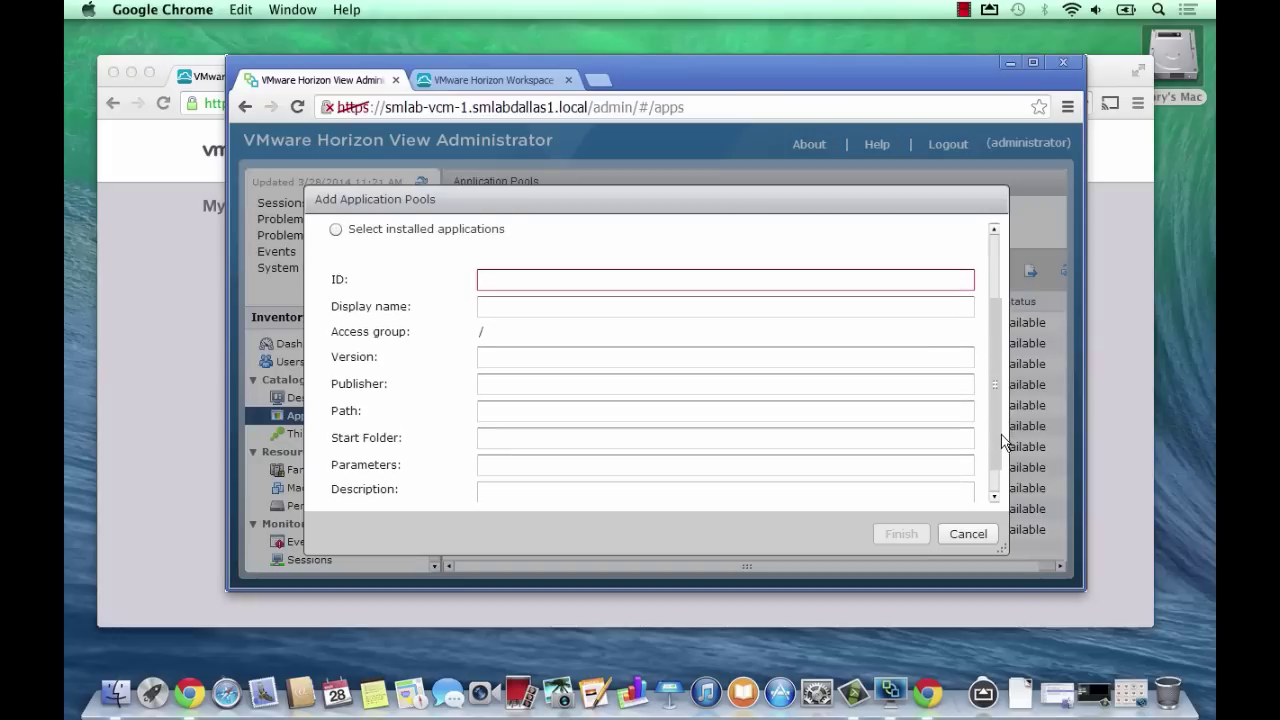
scroll(650, 380, down, 1)
scroll(518, 340, up, 5)
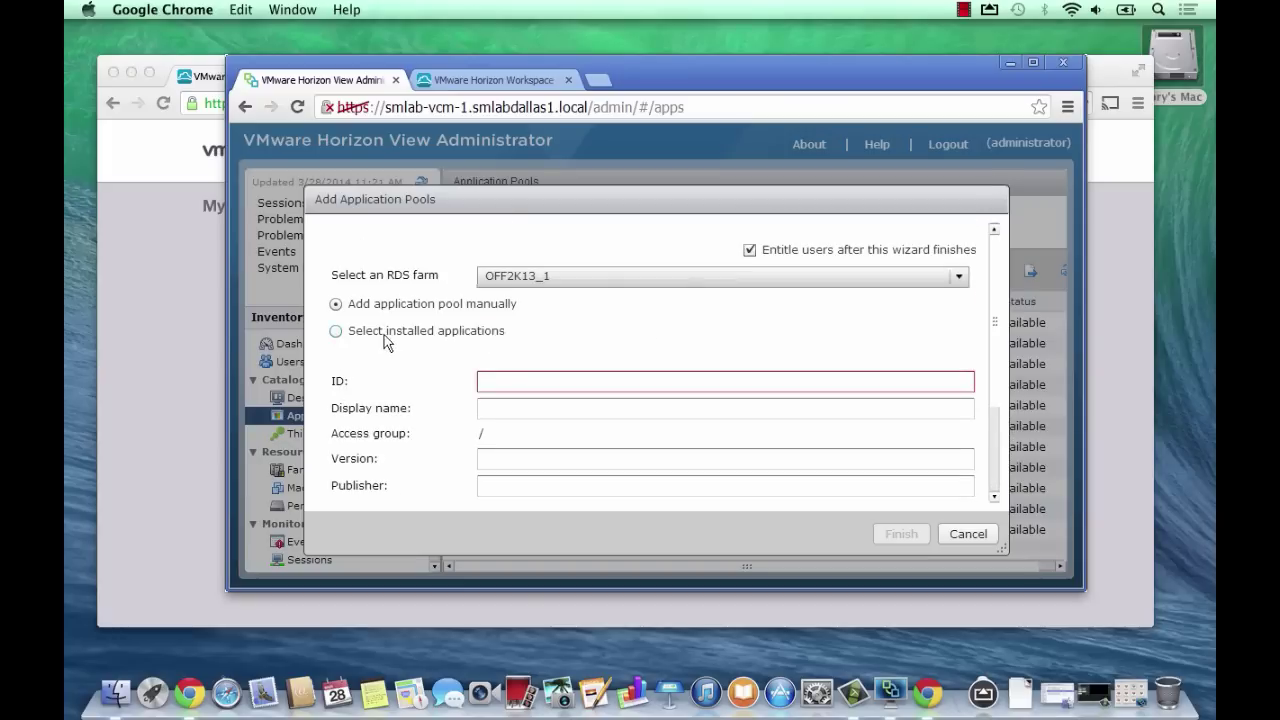
click(336, 331)
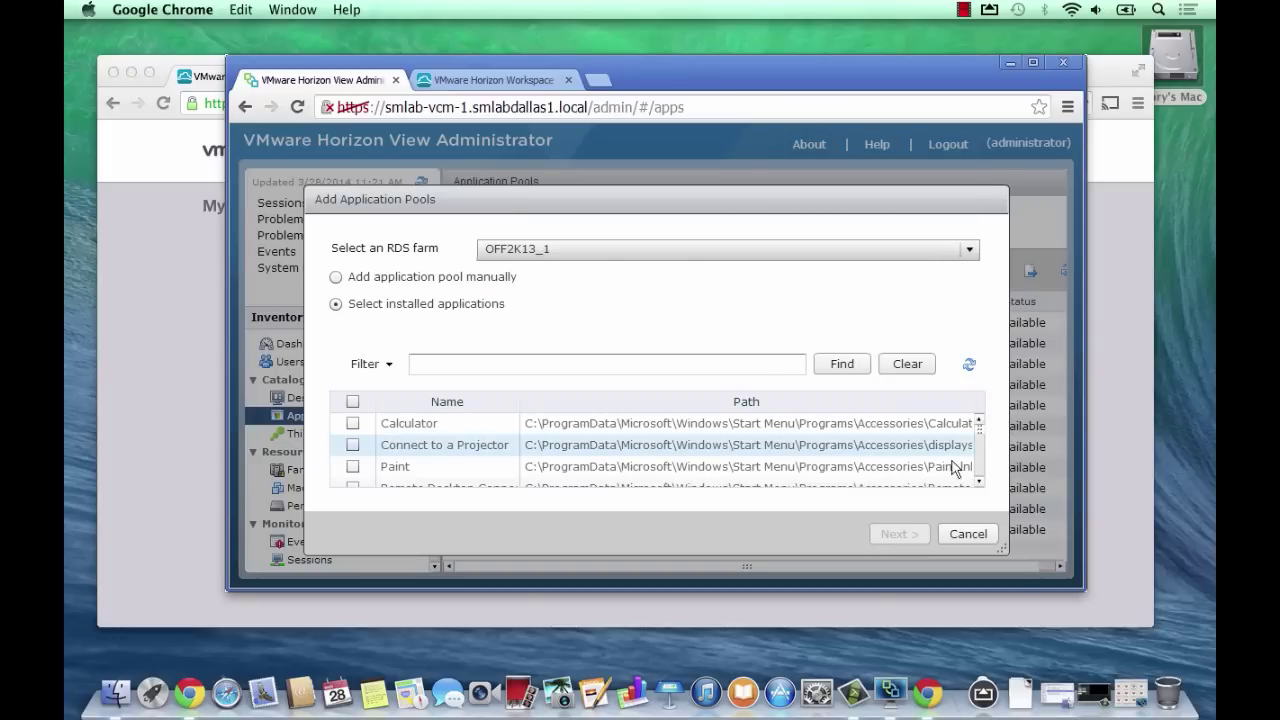
Scroll the installed applications list, widen the Name column, and tick Remote Desktop Connection
click(979, 481)
click(979, 481)
click(979, 481)
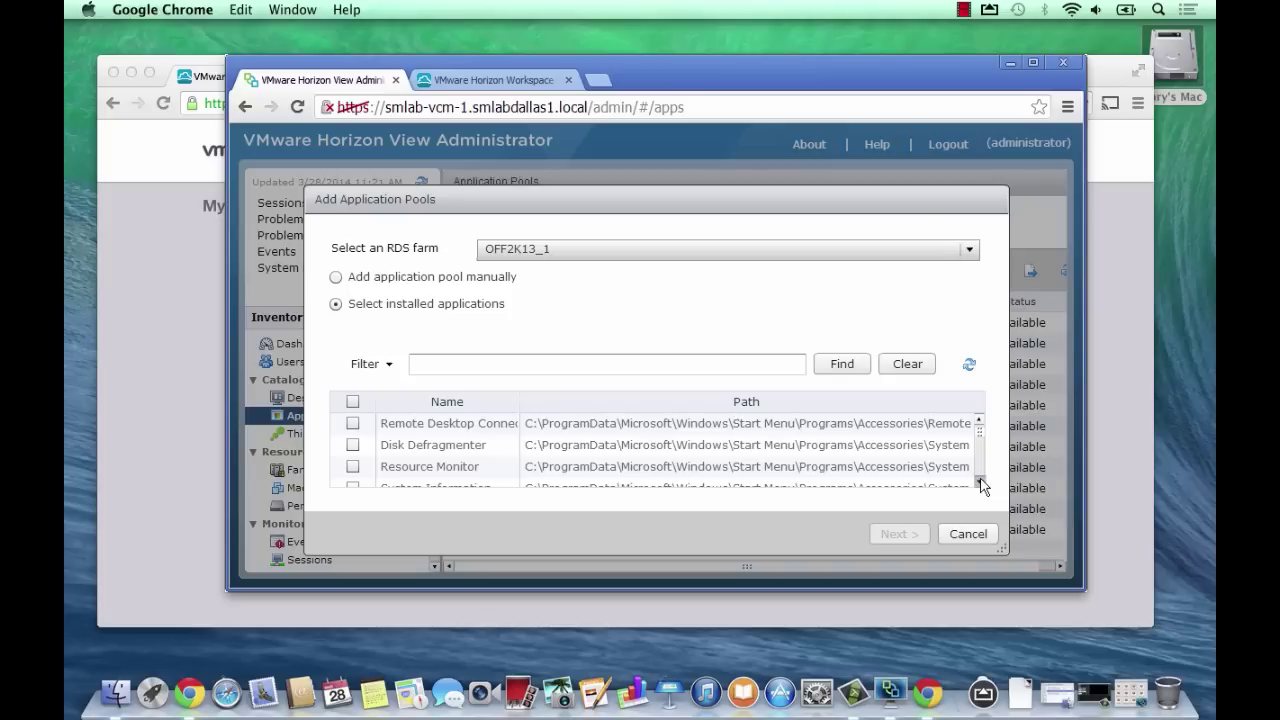
mouse_move(978, 430)
mouse_down()
mouse_move(982, 482)
mouse_move(984, 408)
mouse_up()
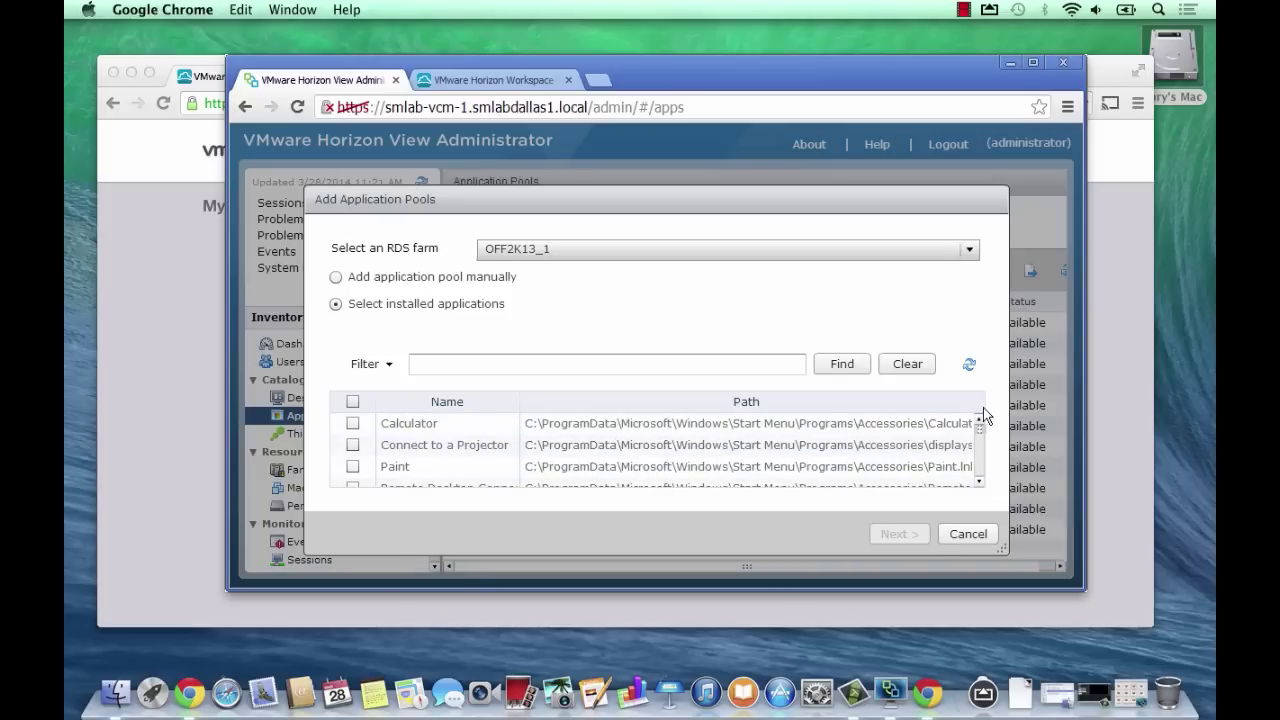
click(979, 481)
click(979, 481)
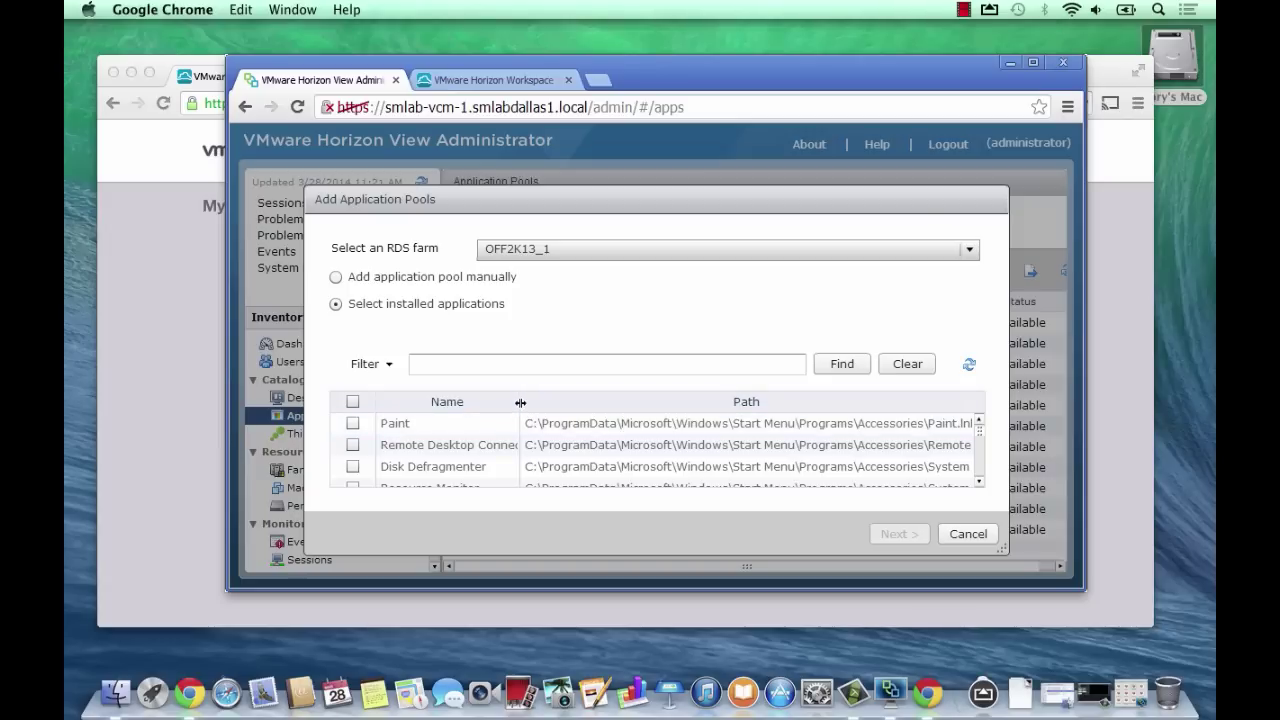
drag(520, 402, 586, 403)
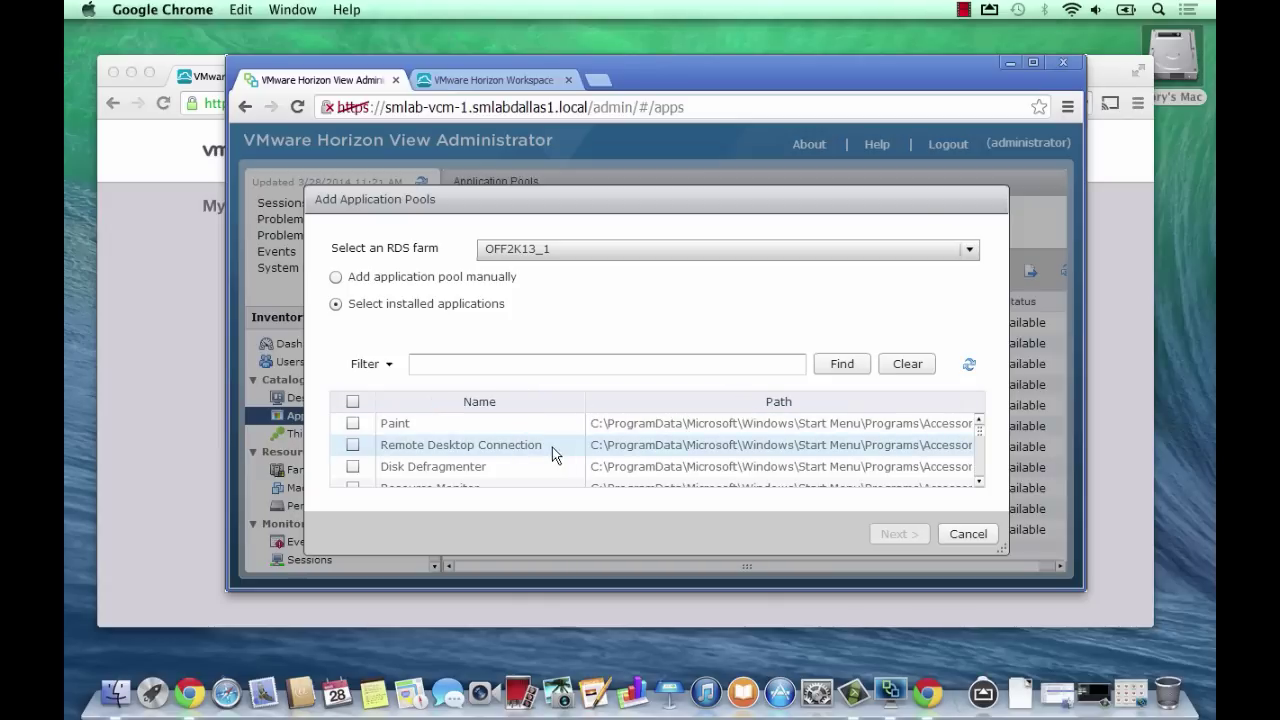
click(353, 446)
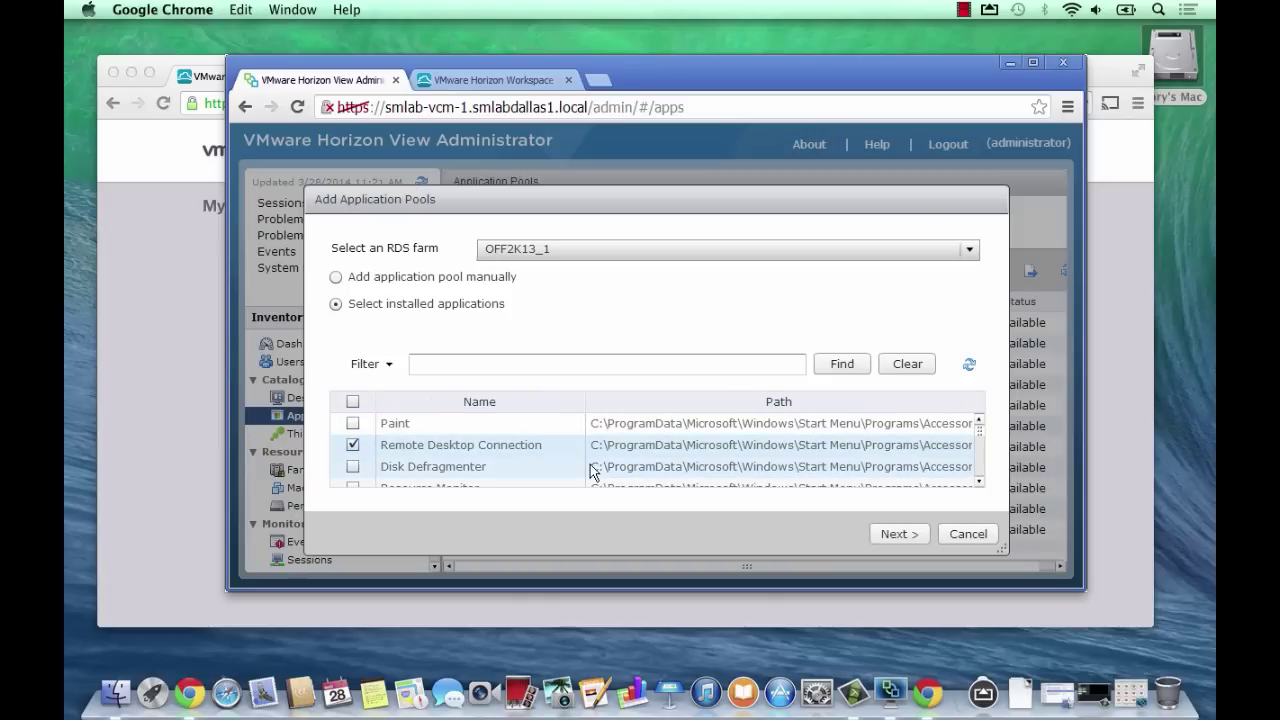
Keep the generated Remote_Desktop_Connection pool ID and create the application pool
click(895, 534)
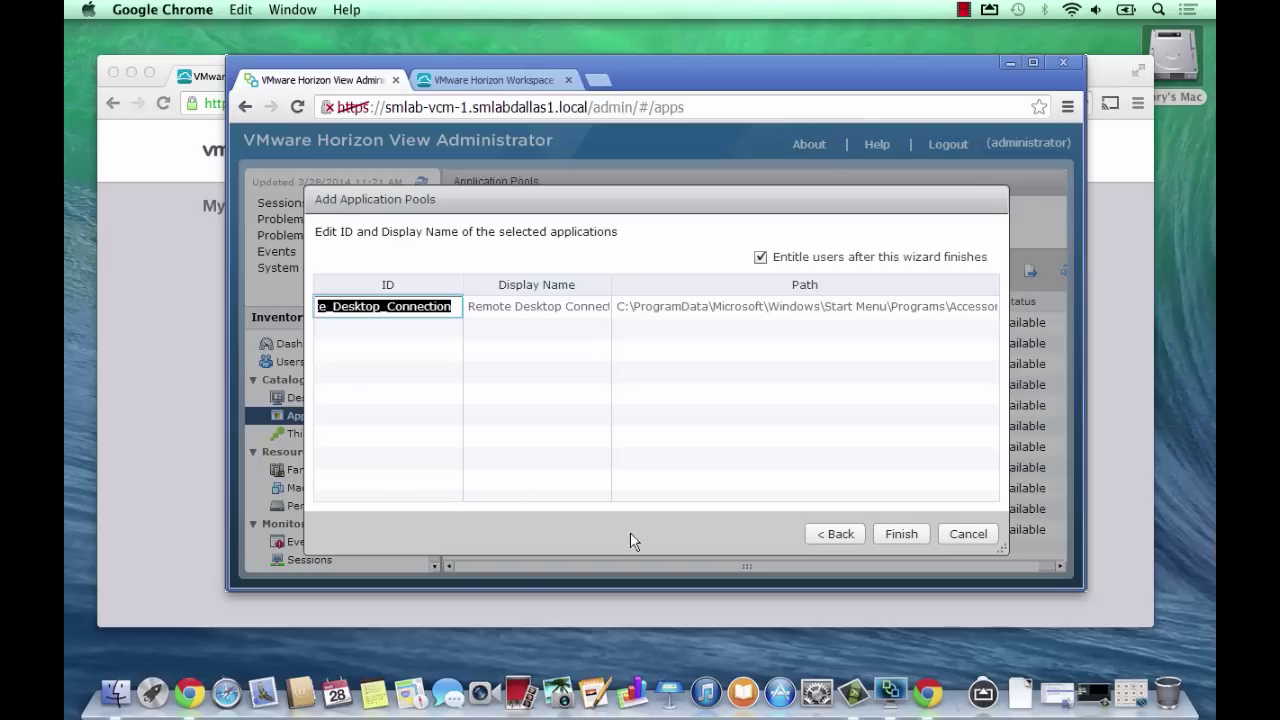
click(395, 307)
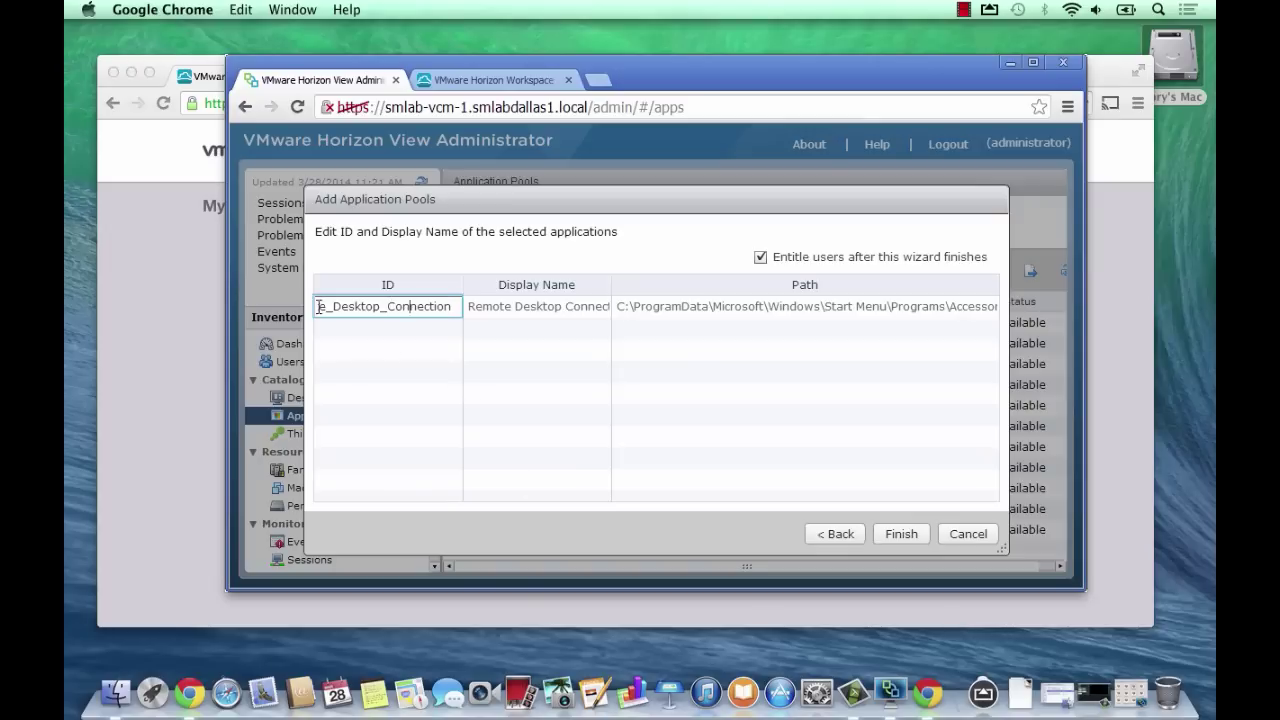
drag(318, 307, 298, 308)
click(407, 333)
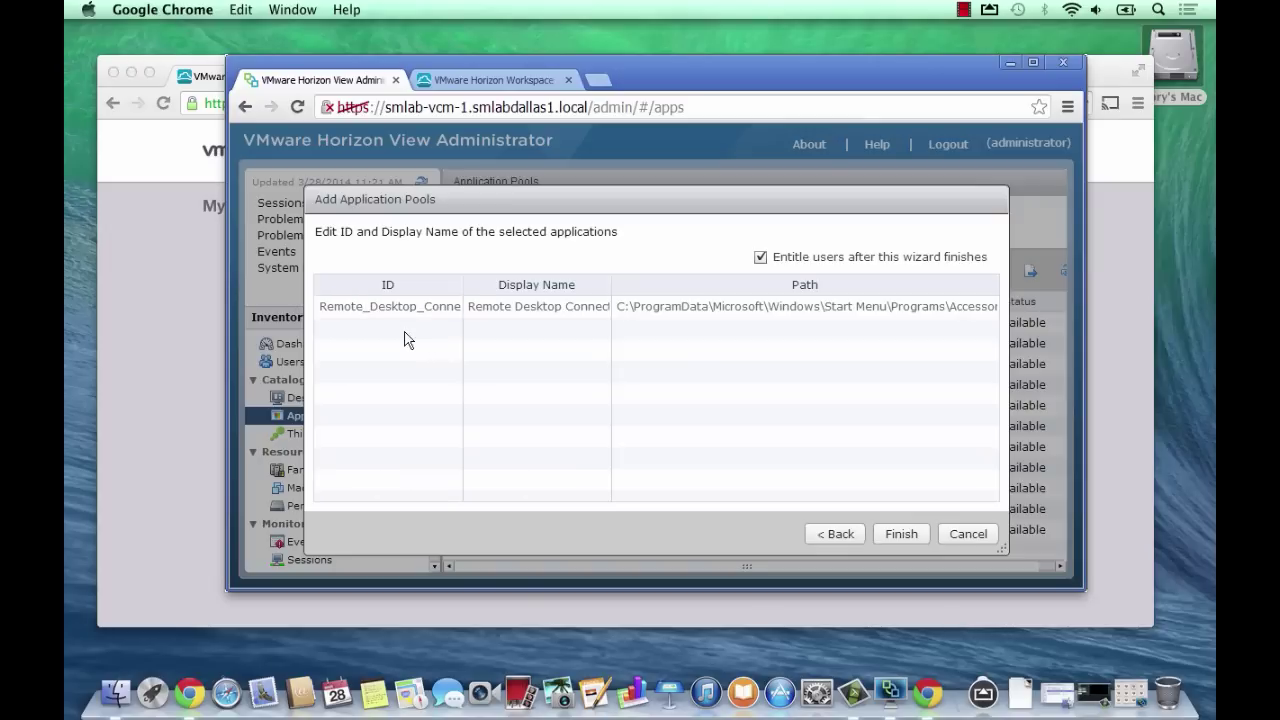
click(893, 538)
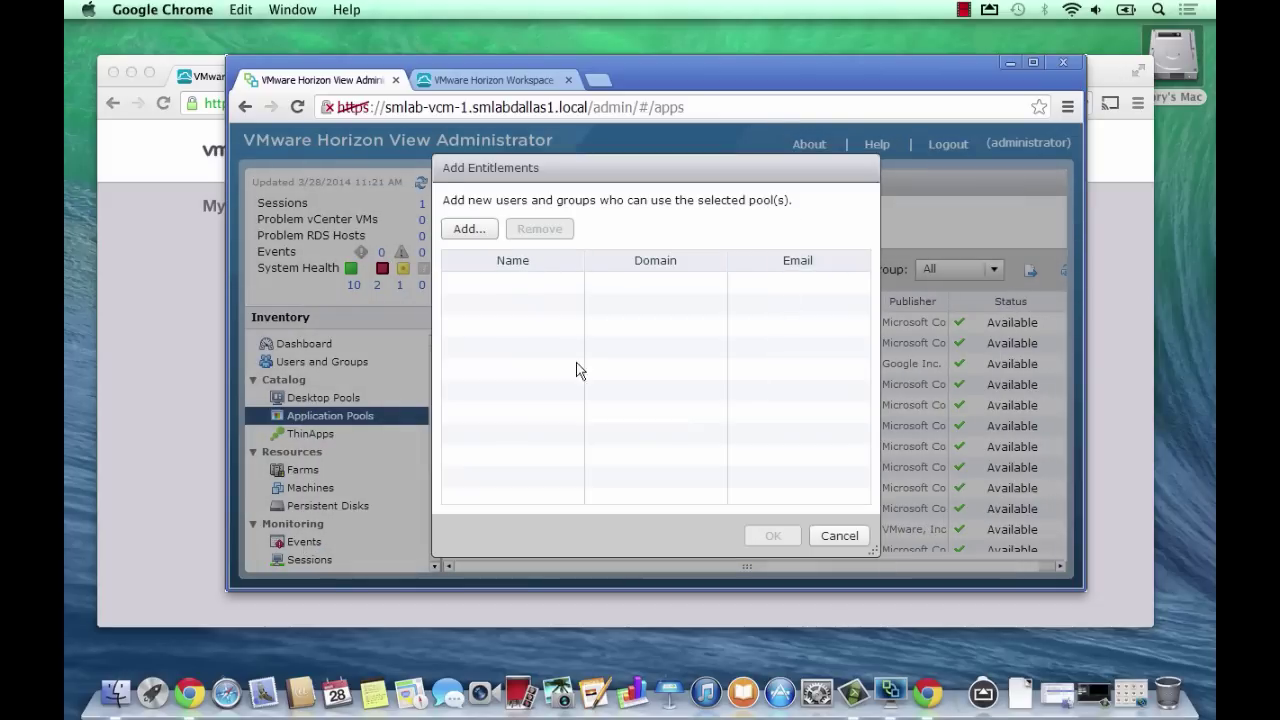
Entitle the SMLABUsers group to the pool, then widen the ID column to show full names
click(476, 230)
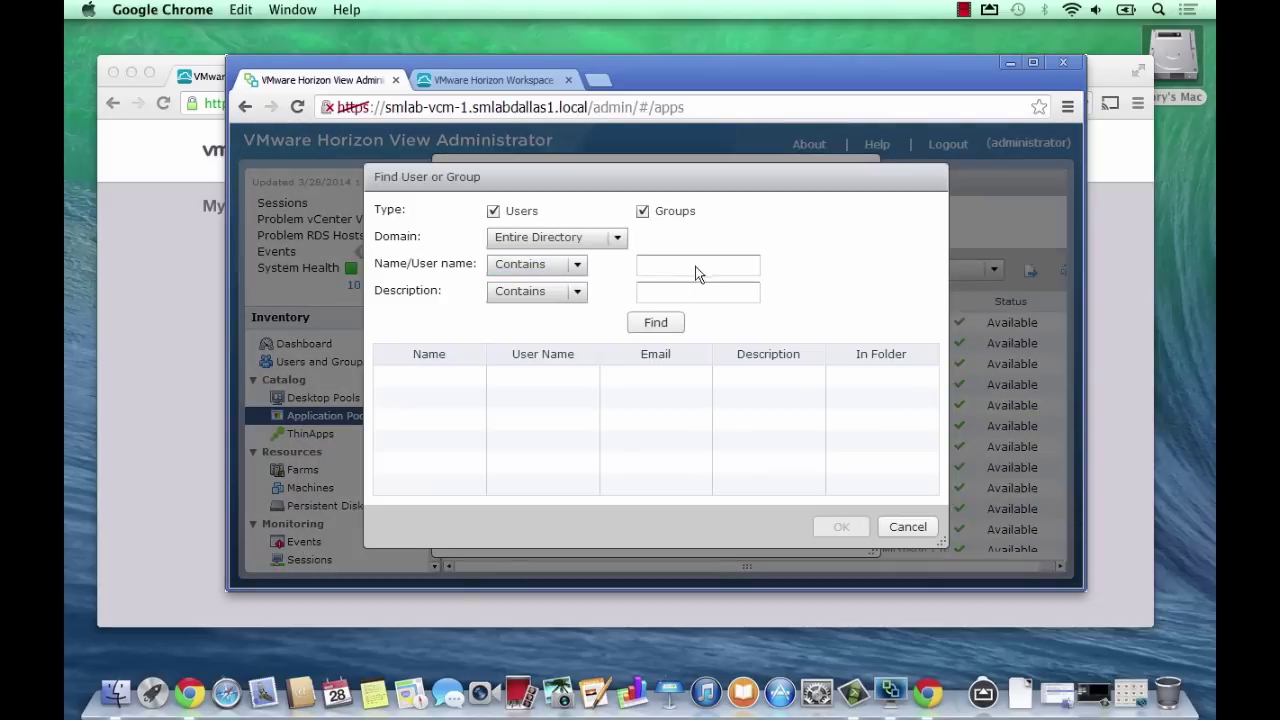
click(701, 264)
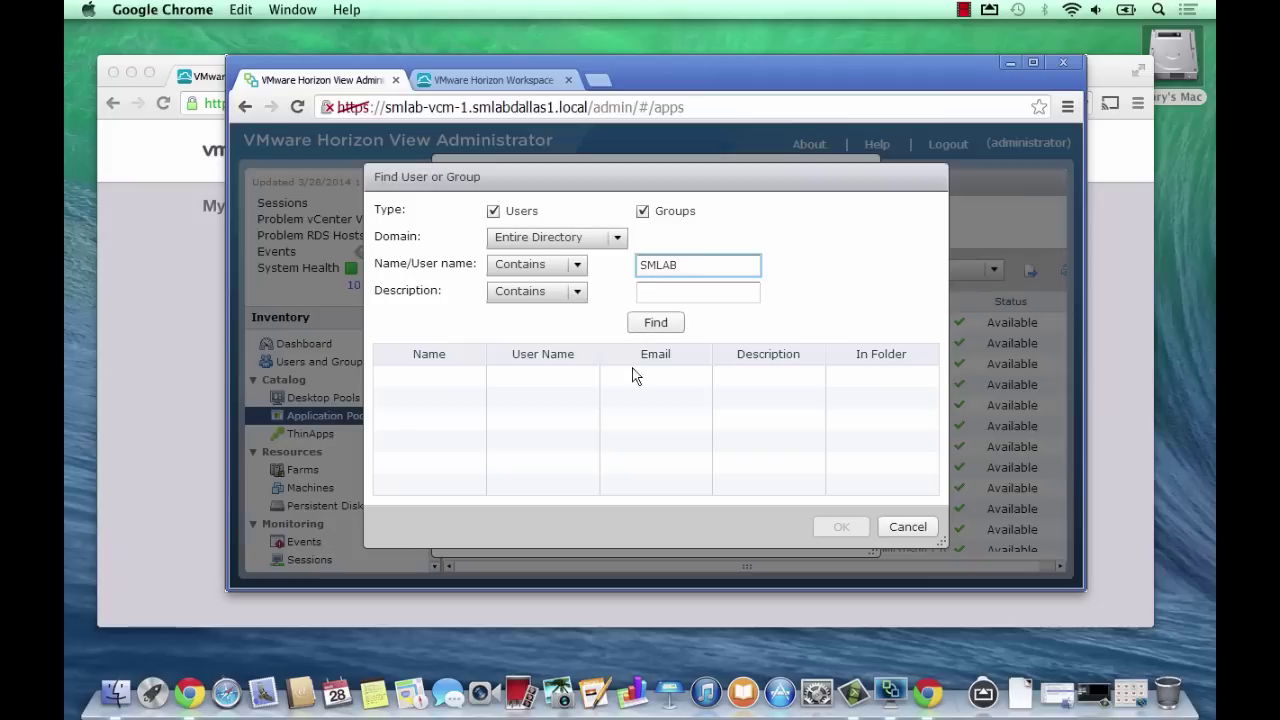
click(656, 324)
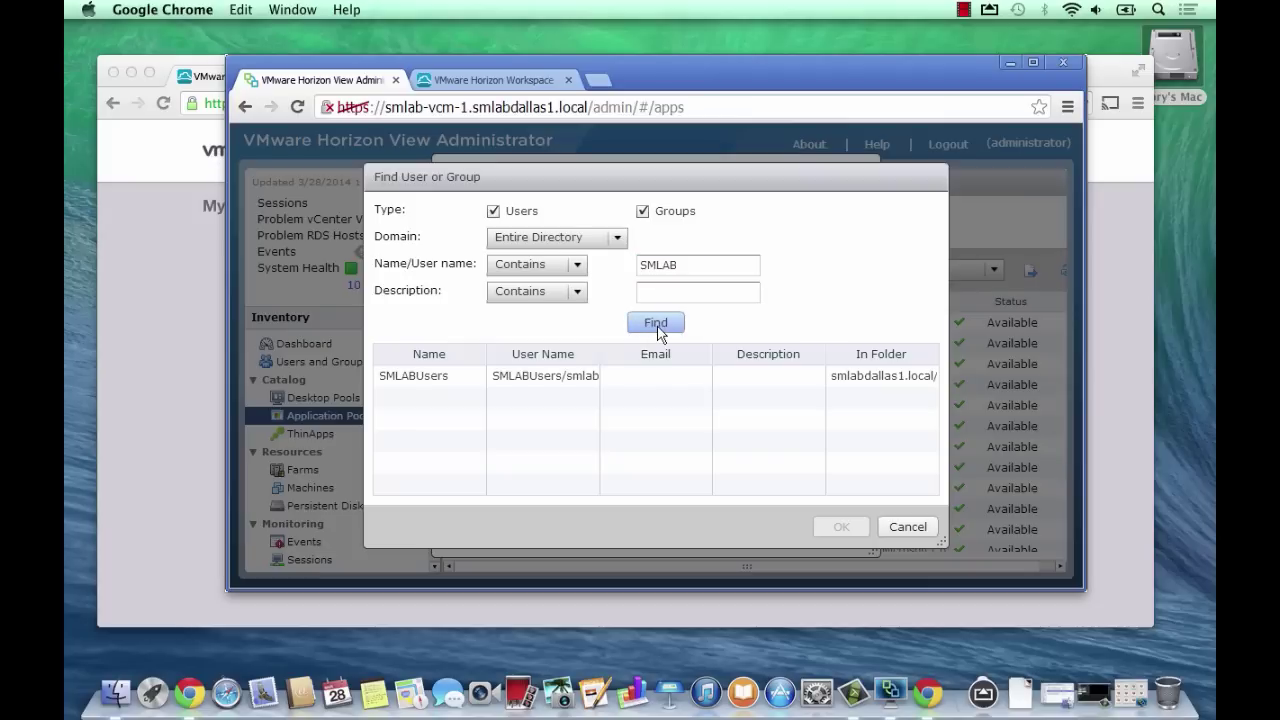
click(458, 380)
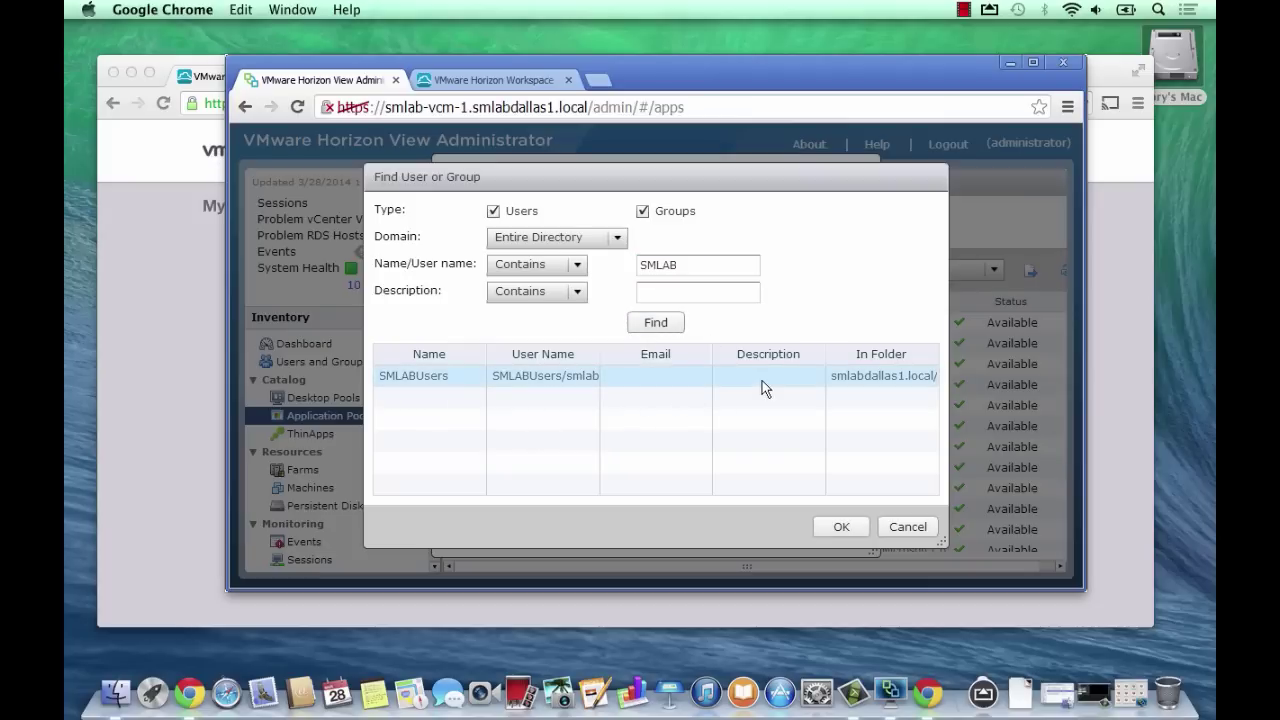
click(842, 527)
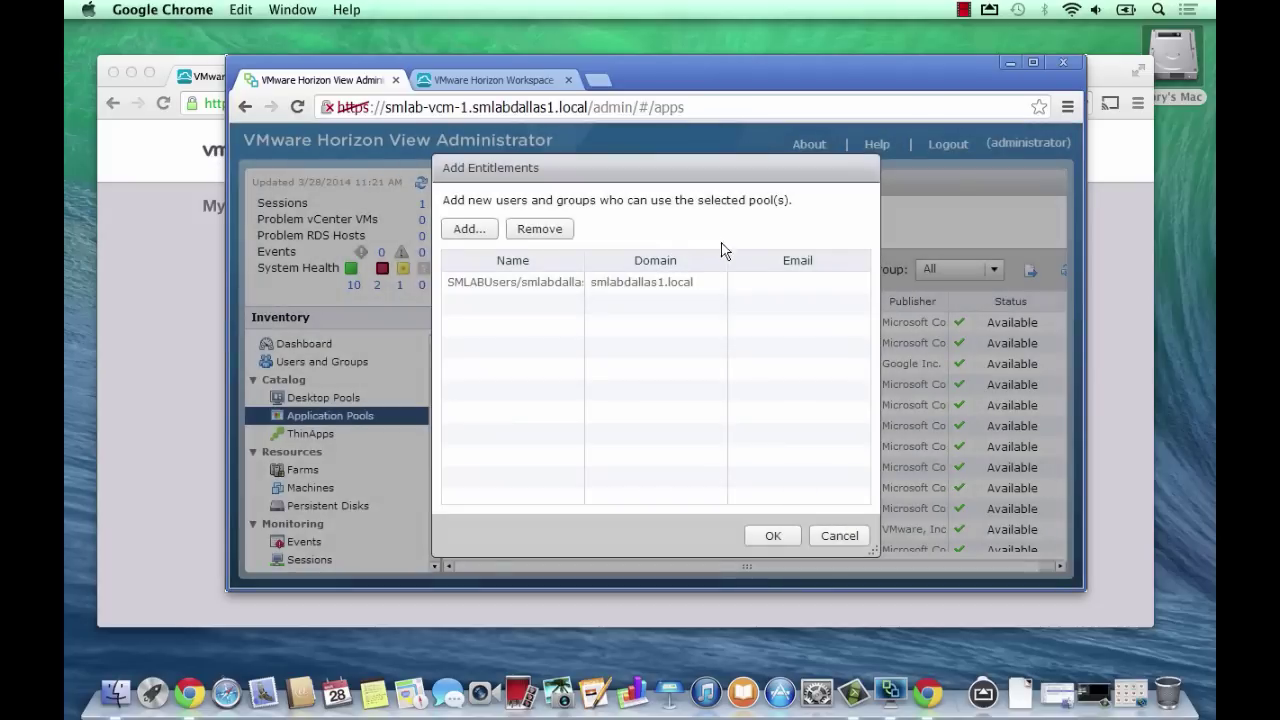
click(765, 536)
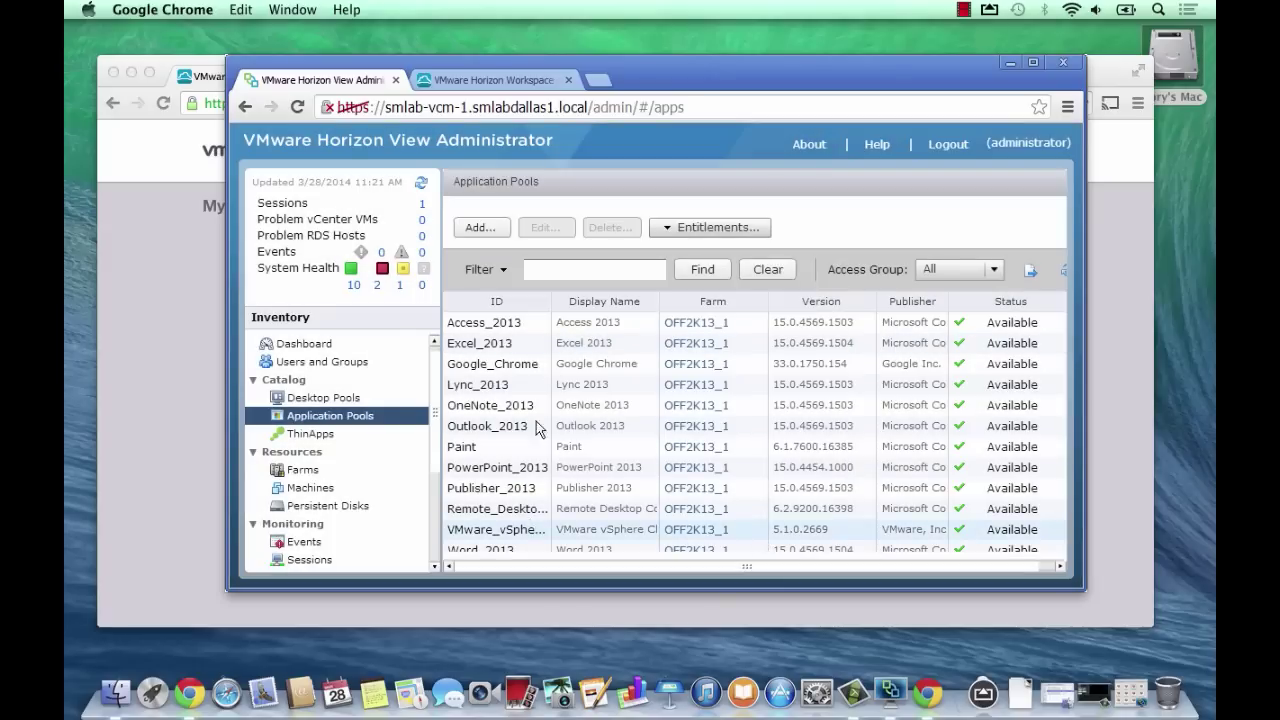
drag(552, 301, 682, 302)
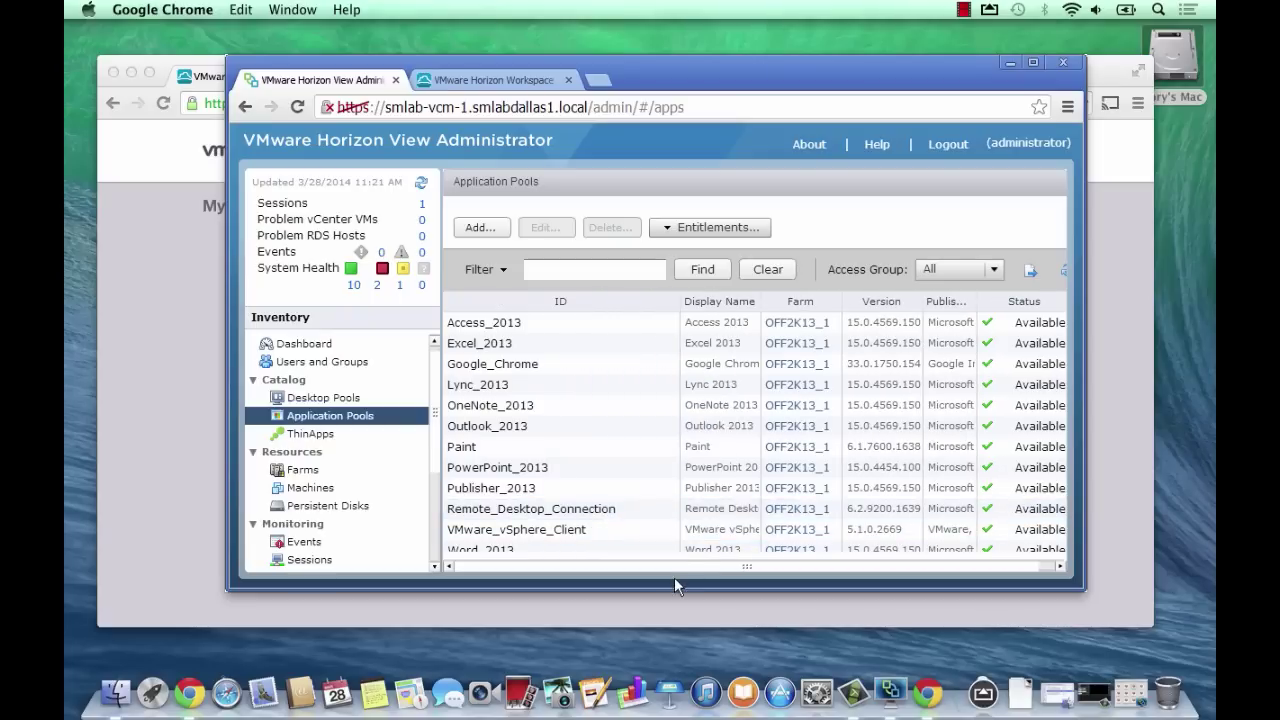
drag(691, 564, 581, 566)
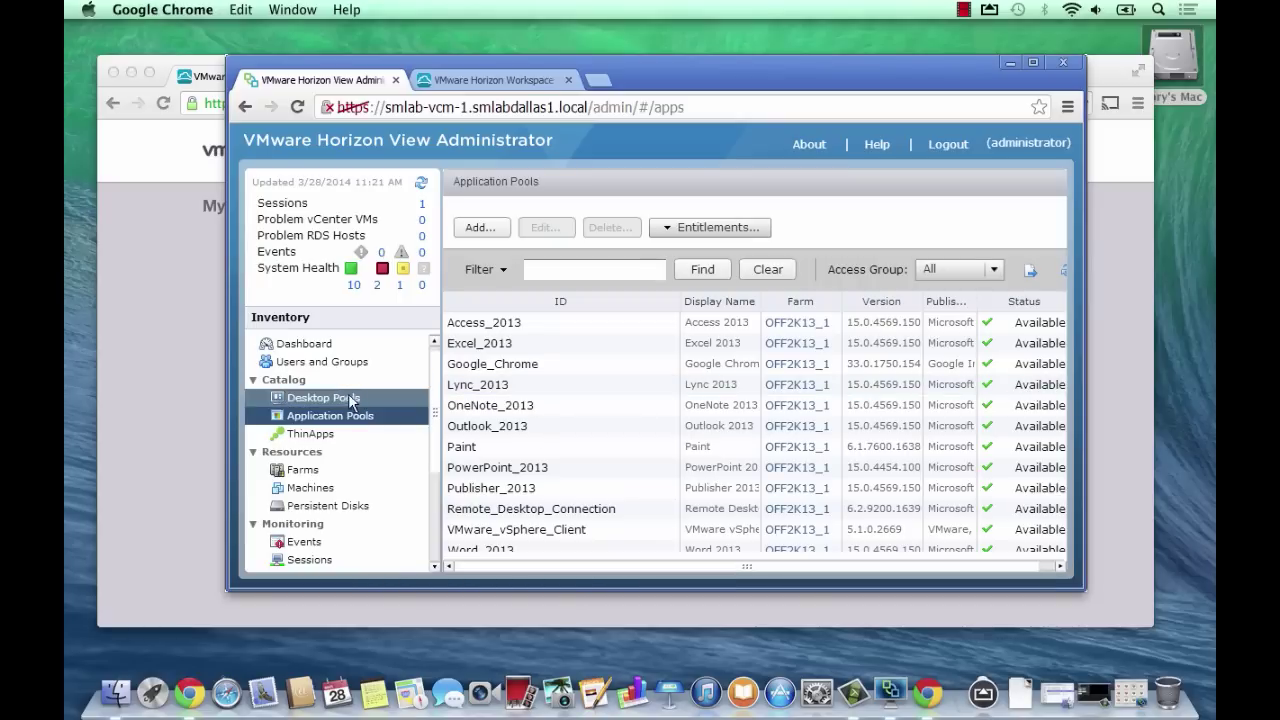
Open Horizon Workspace's View Pools settings and keep the sync frequency at Every hour
click(478, 86)
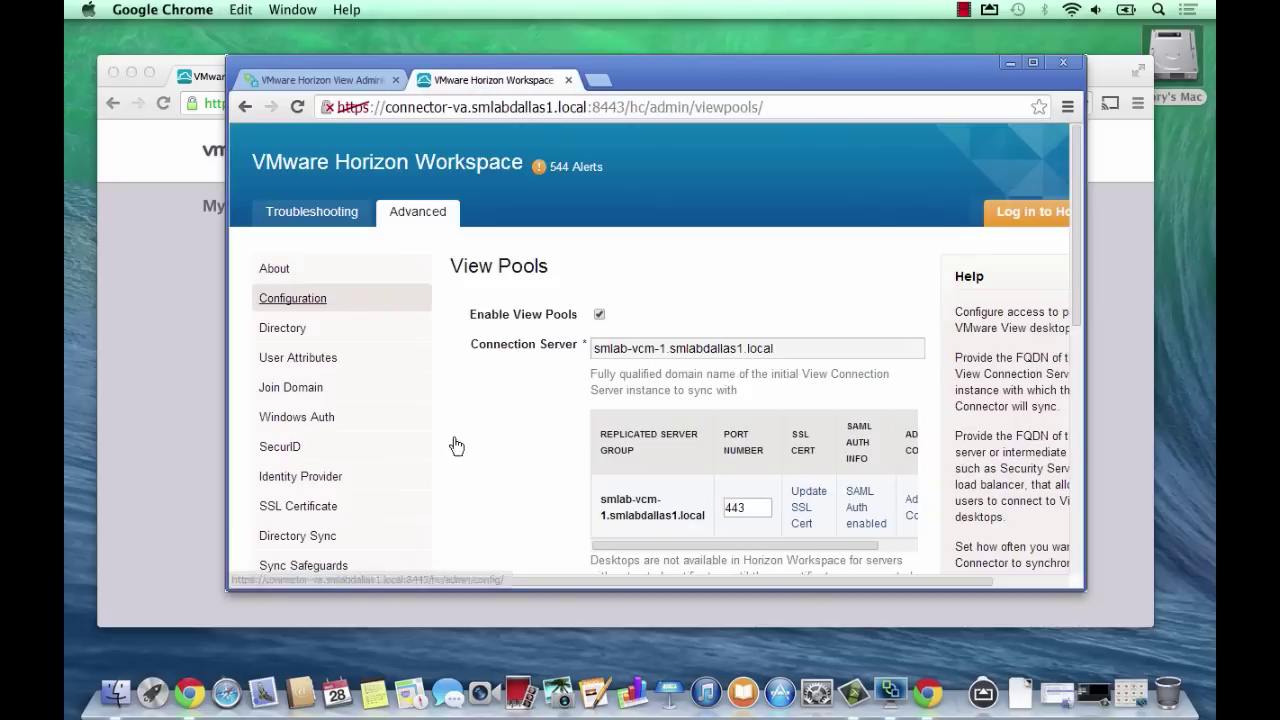
scroll(457, 466, down, 10)
scroll(420, 358, up, 5)
click(420, 362)
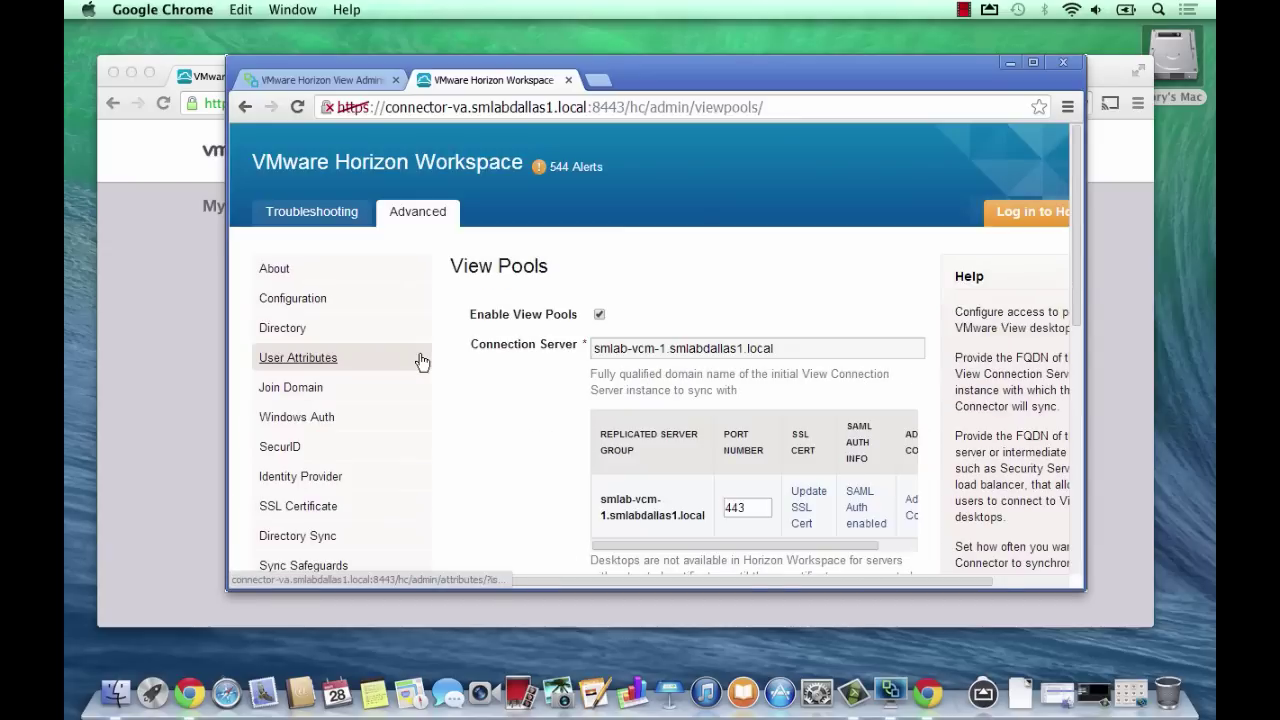
scroll(420, 360, down, 5)
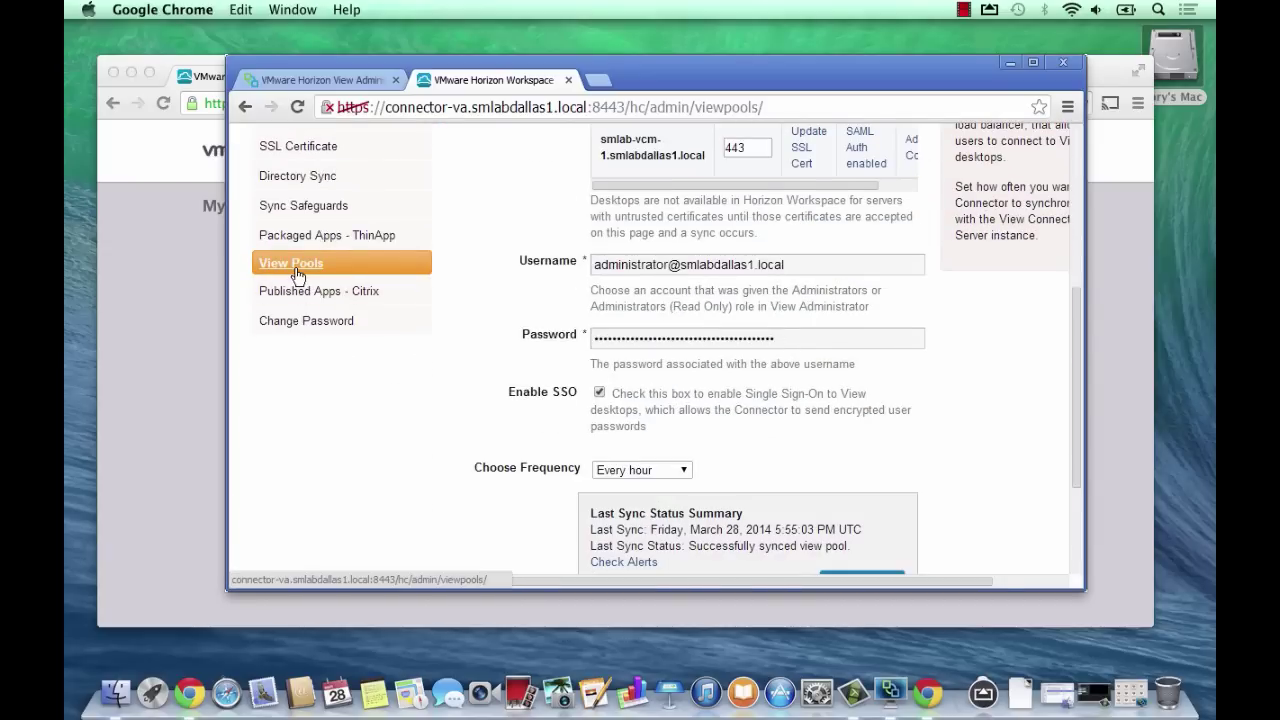
drag(1076, 387, 1077, 476)
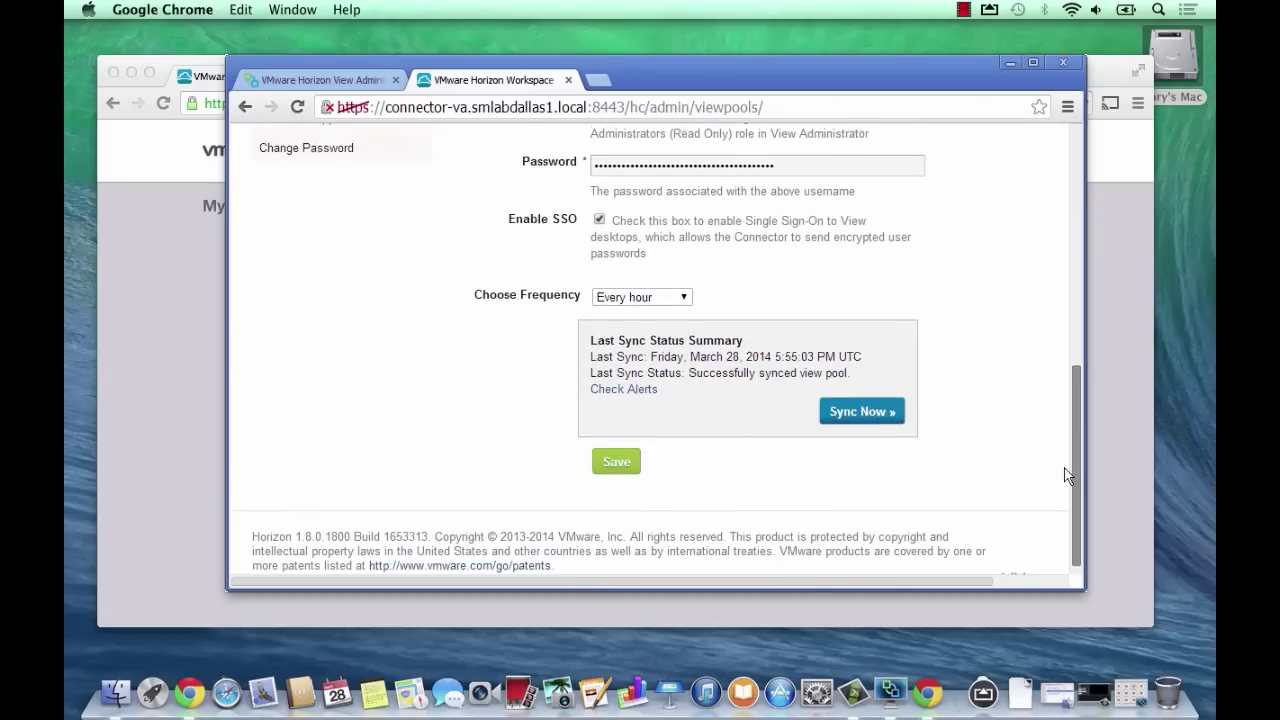
click(681, 292)
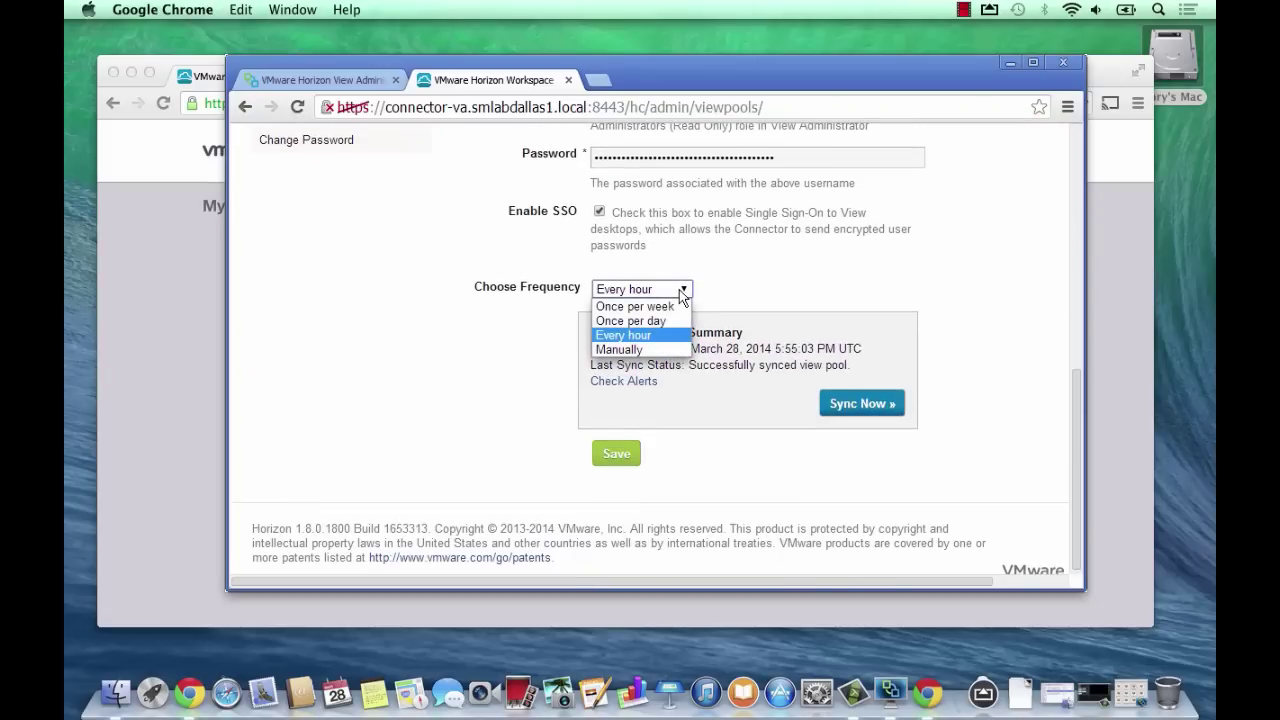
click(681, 292)
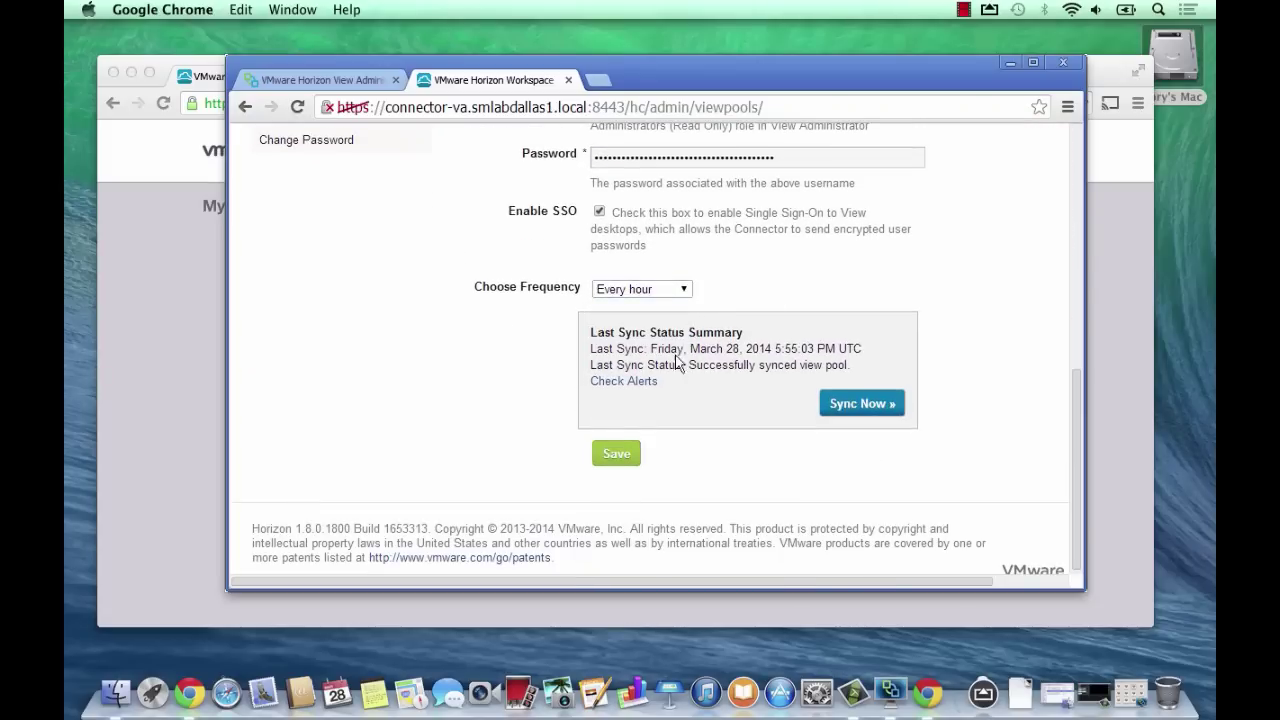
Sync the View pools now and approve pushing 1 application and 1 entitlement
click(877, 405)
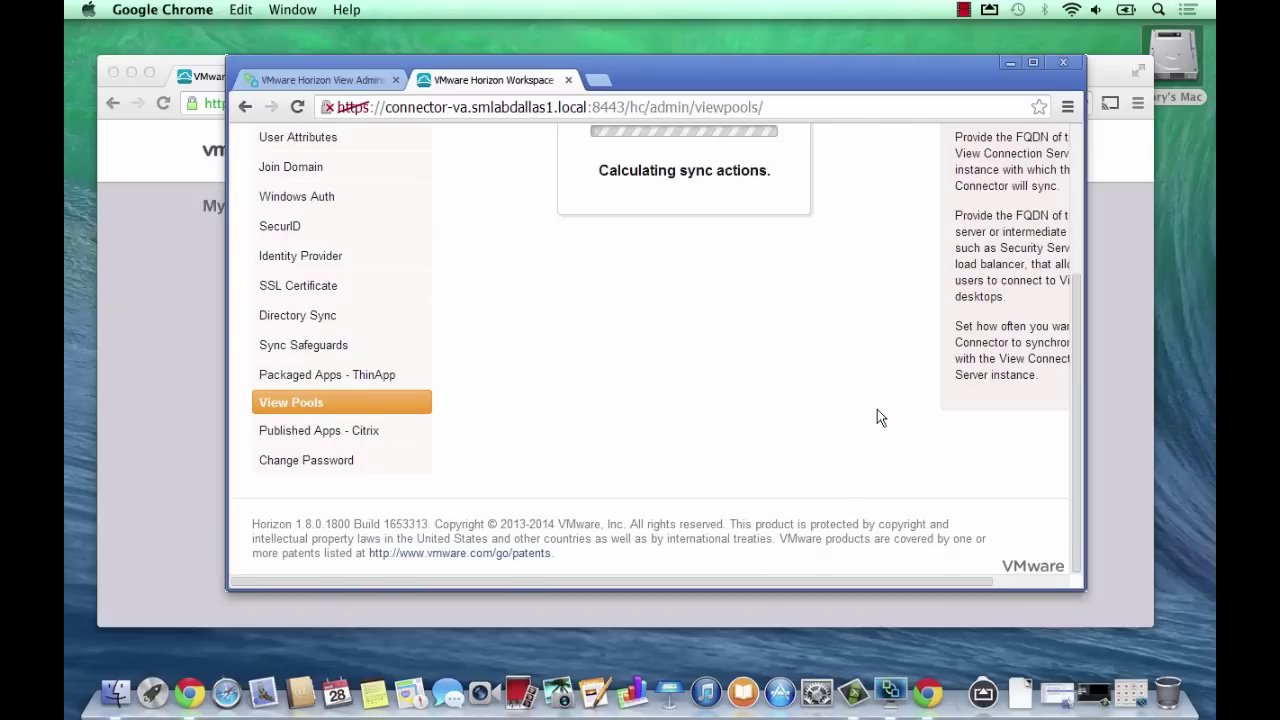
drag(1077, 299, 1076, 261)
scroll(1076, 261, up, 2)
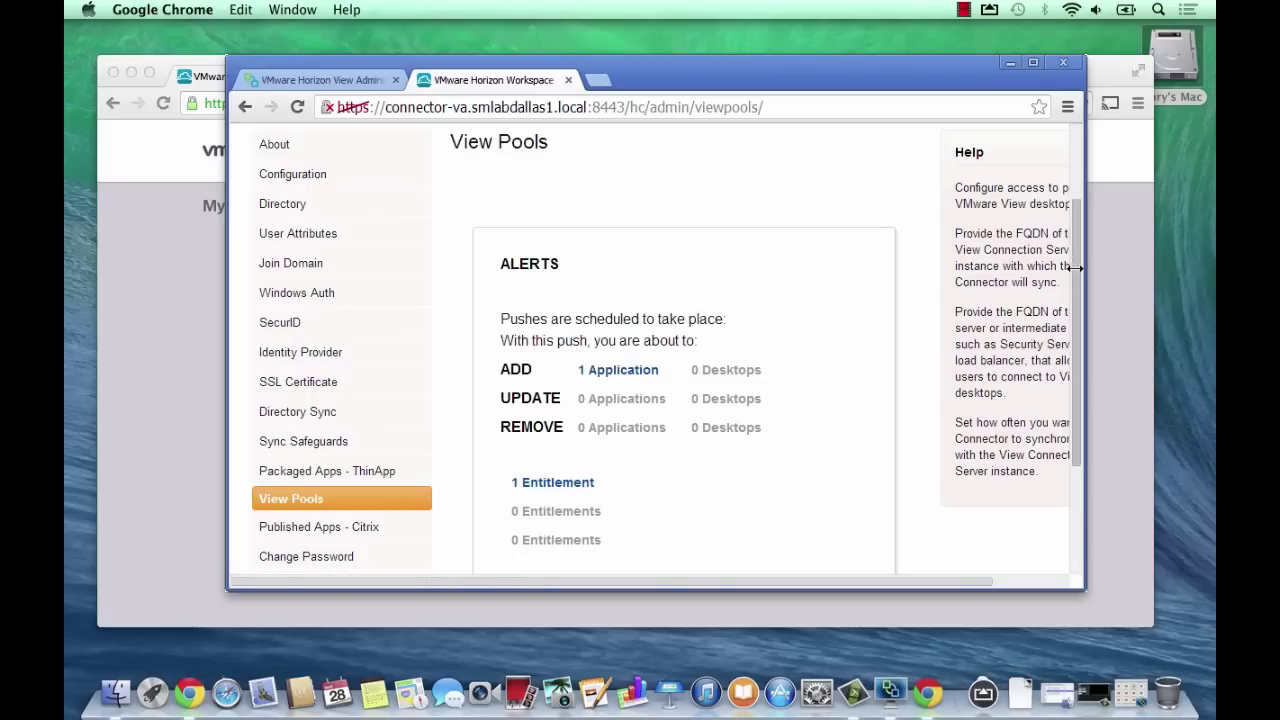
scroll(1078, 350, down, 4)
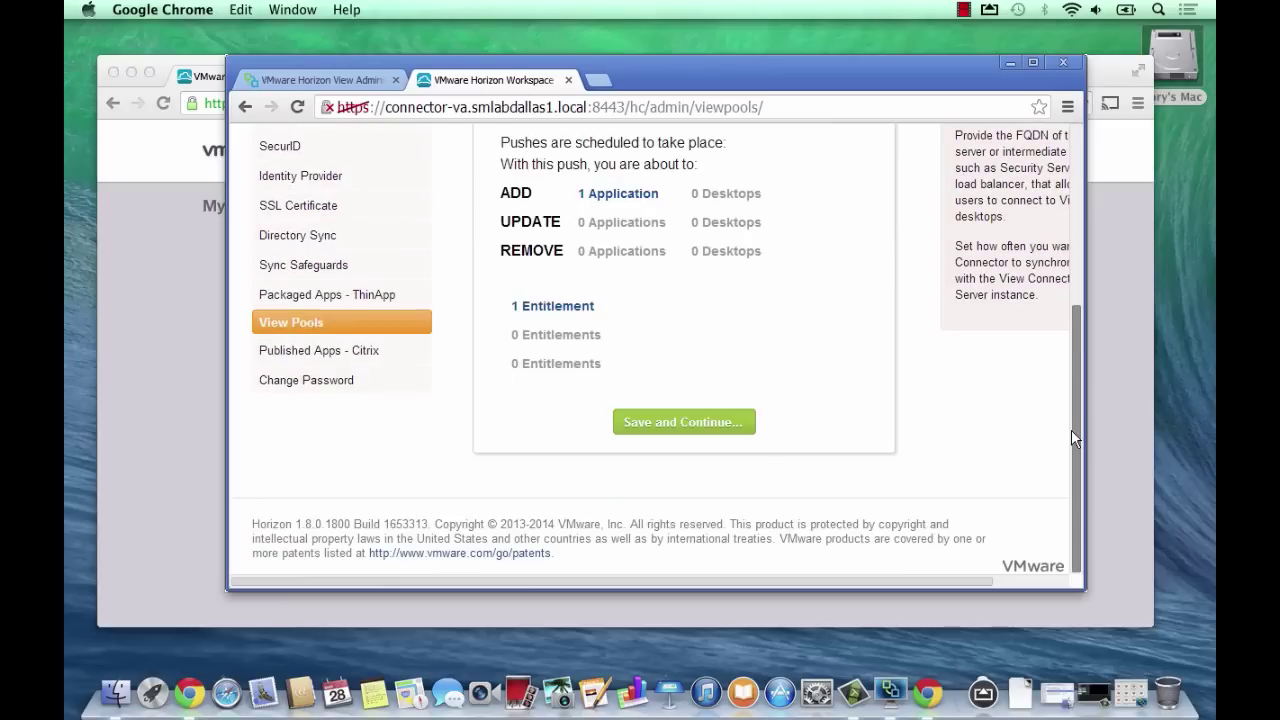
click(690, 422)
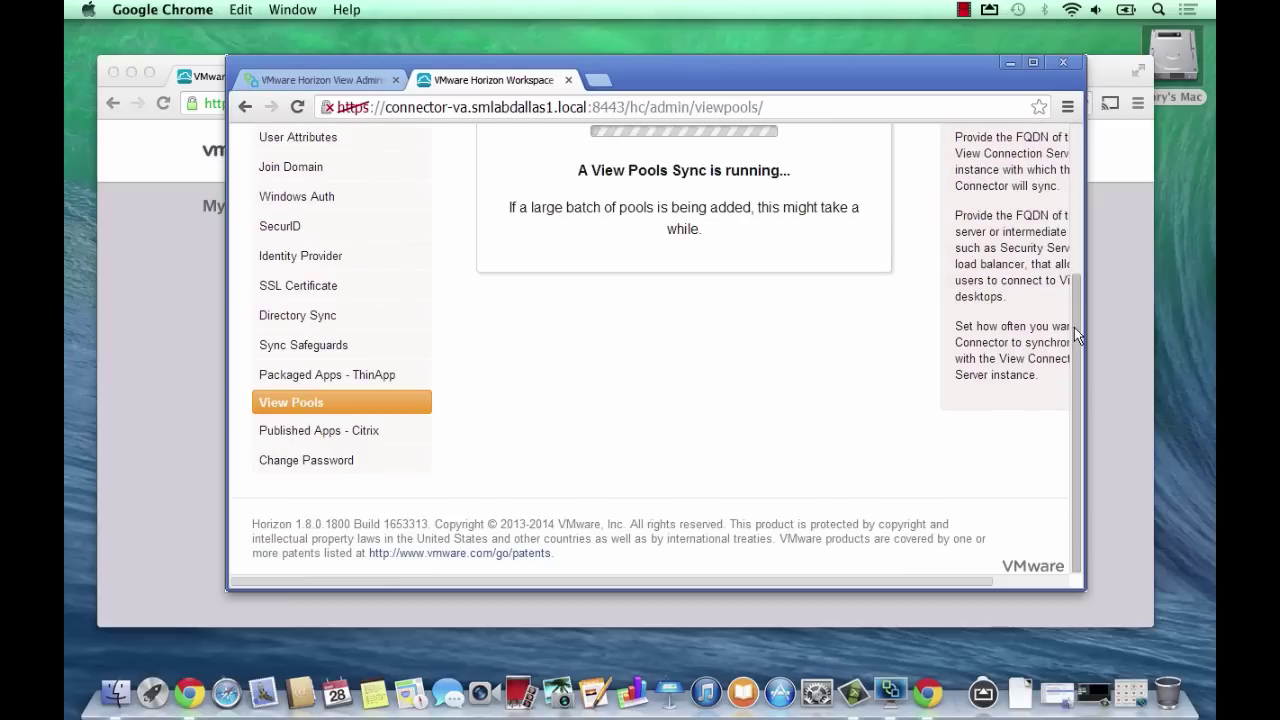
drag(1074, 327, 1073, 246)
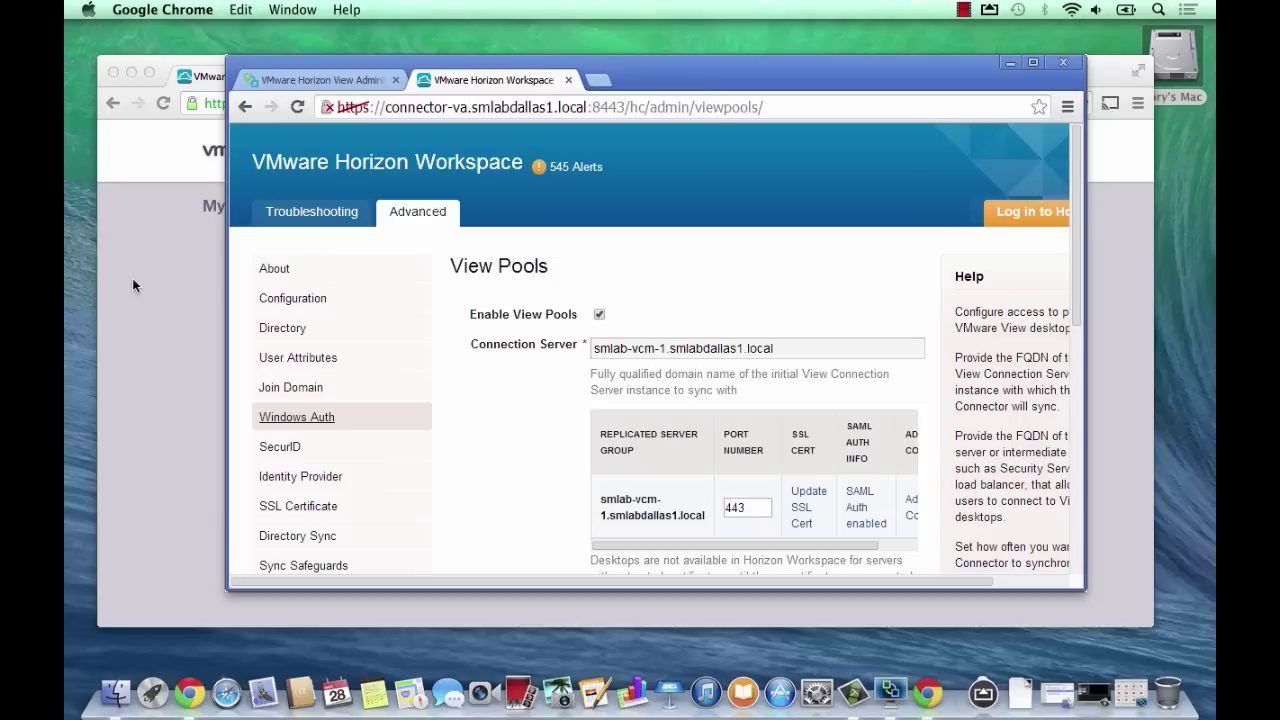
Reload the Workspace apps portal so the new Remote Desktop tile appears and launch it
click(305, 82)
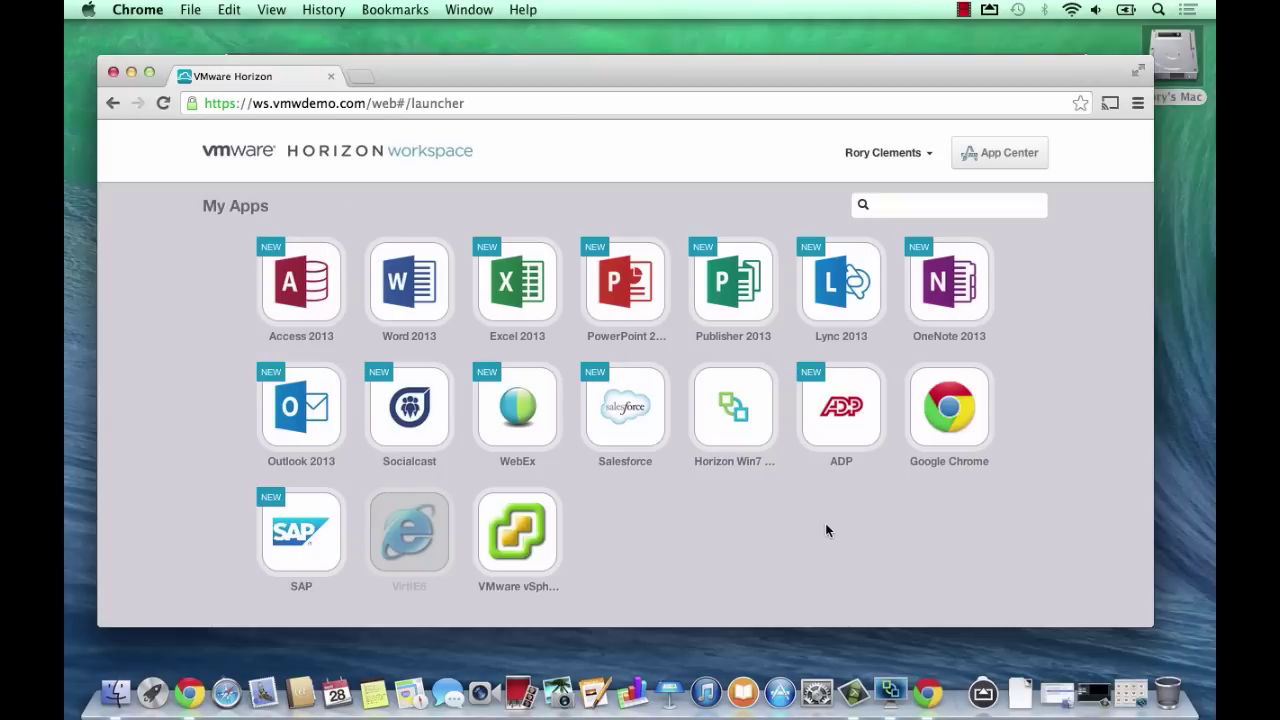
key(super+r)
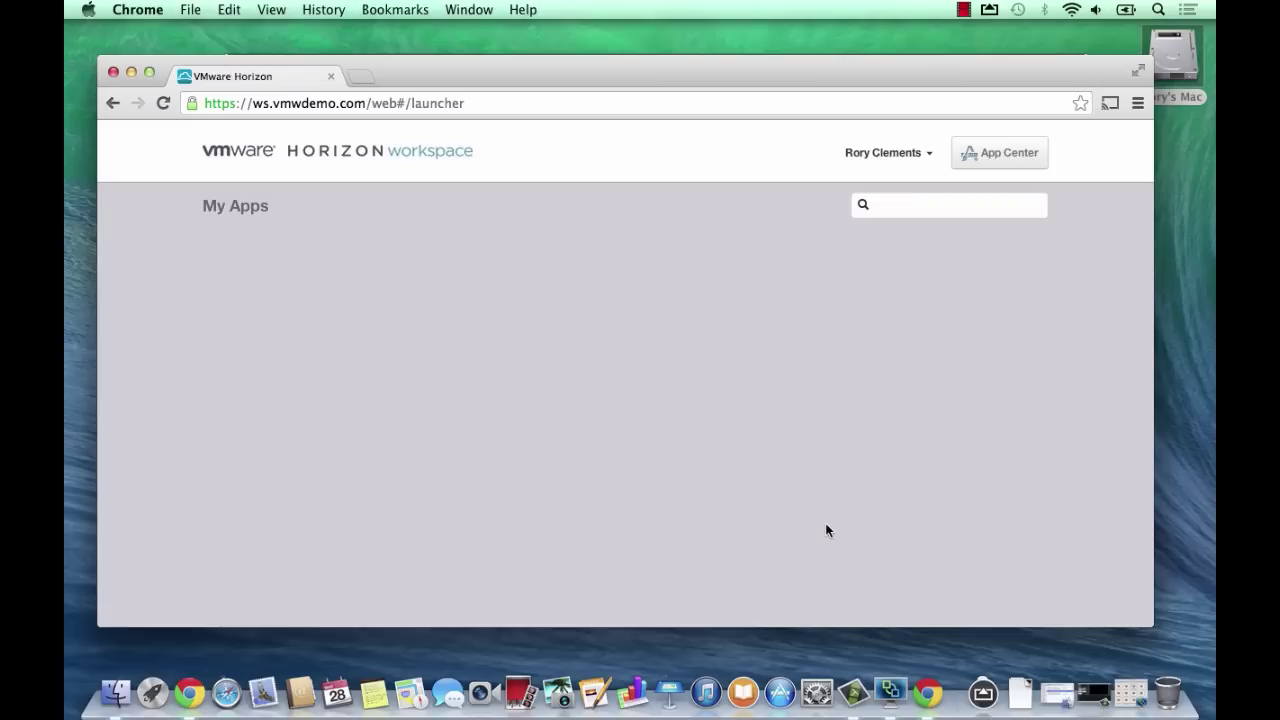
mouse_move(598, 533)
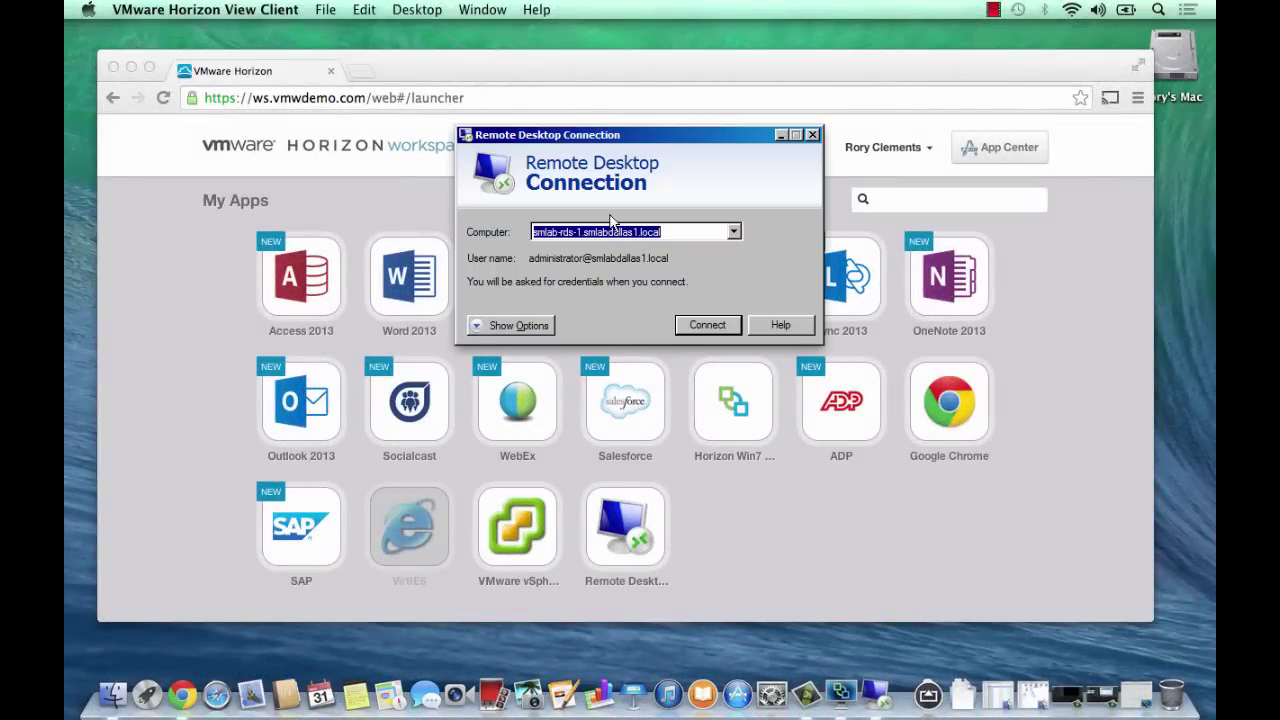
Connect to smlab-rds-1.smlabdallas1.local, entering the administrator account password
click(605, 138)
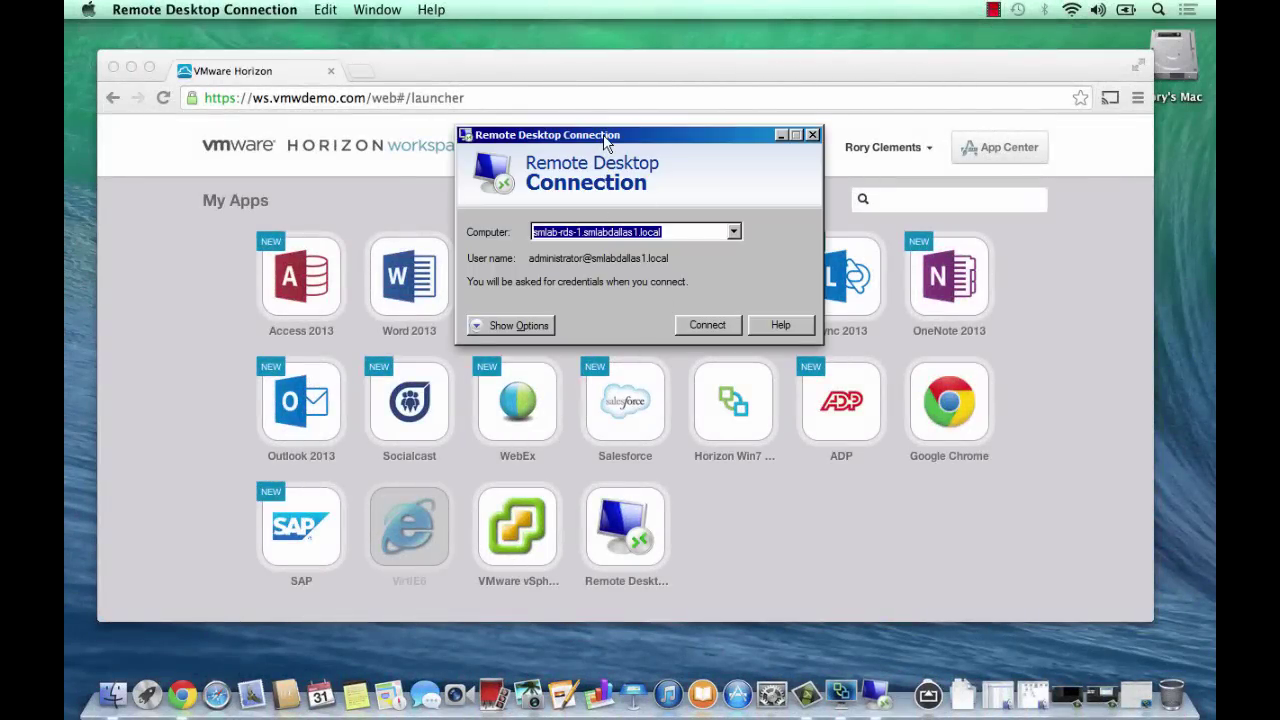
drag(605, 140, 576, 142)
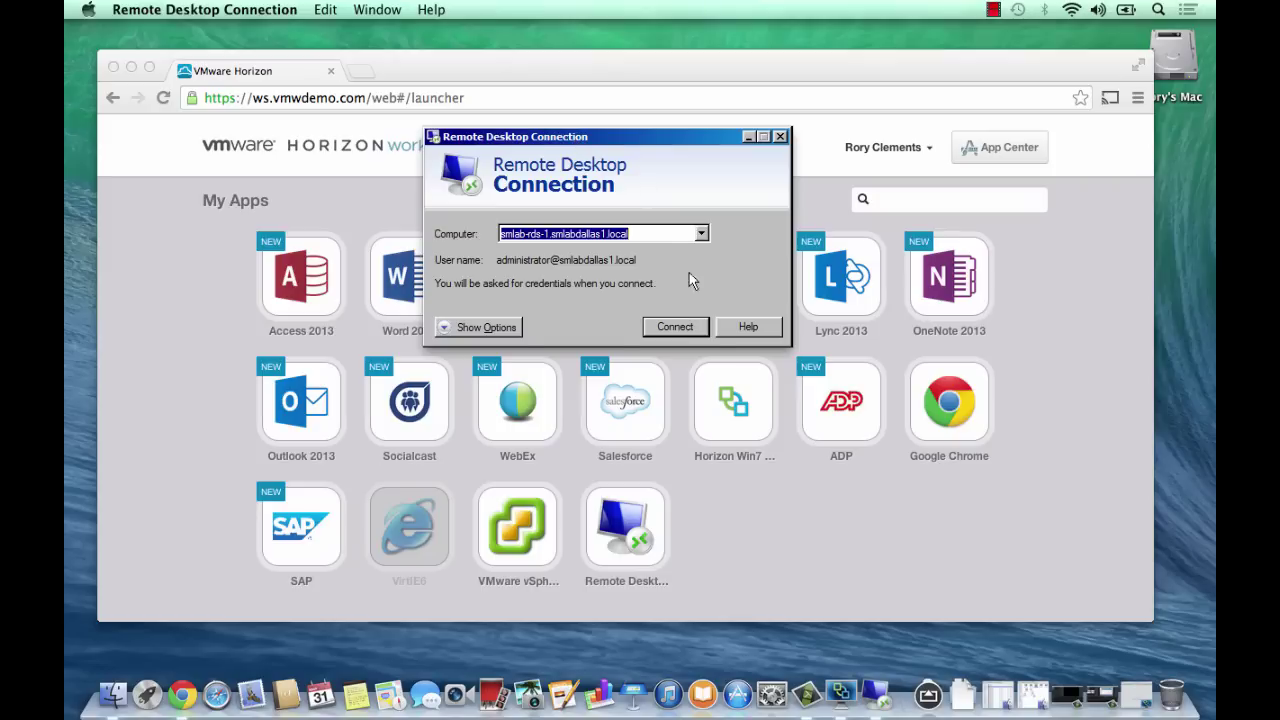
click(675, 327)
text(••••)
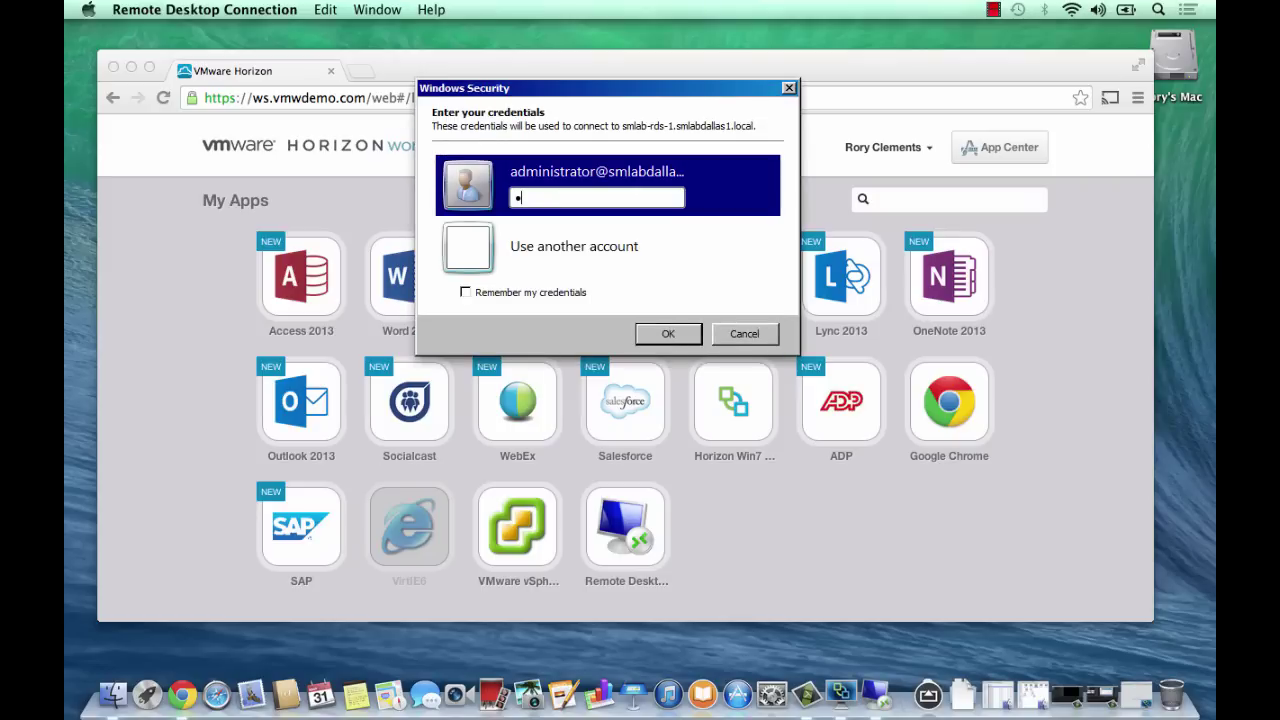
text(•••)
key(Return)
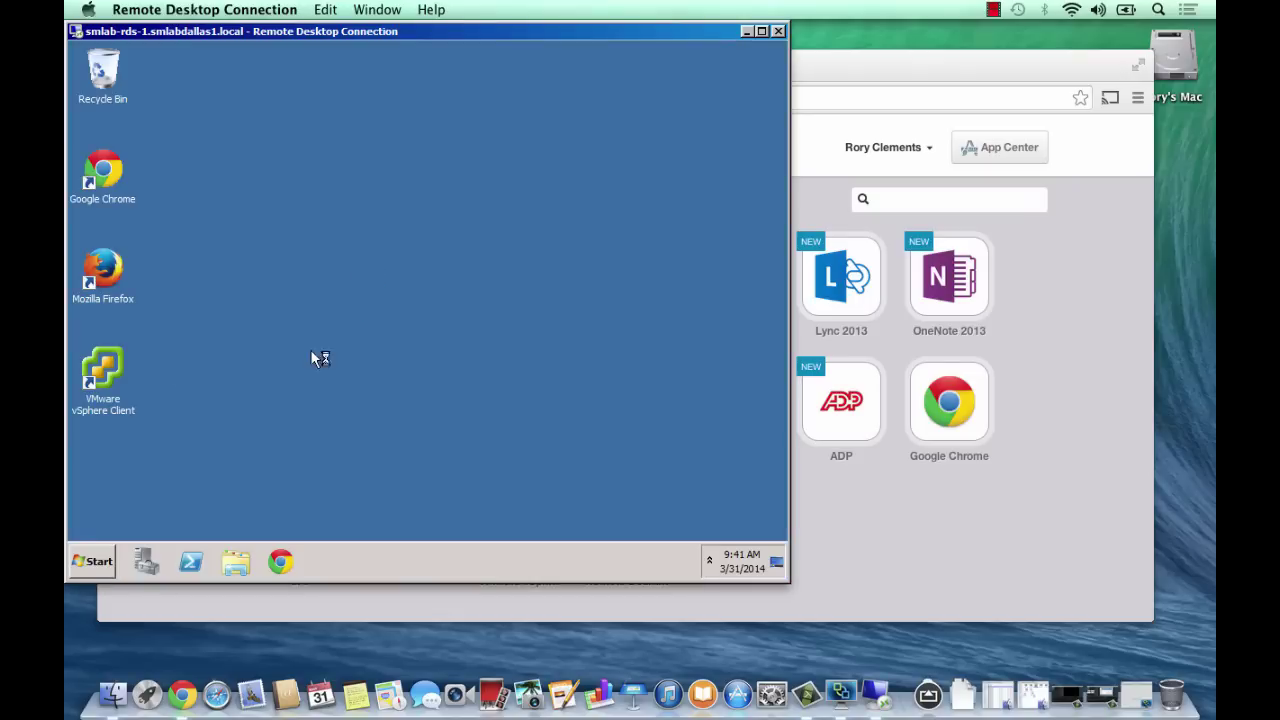
Minimize Initial Configuration Tasks and move the remote session window to the screen centre
click(100, 560)
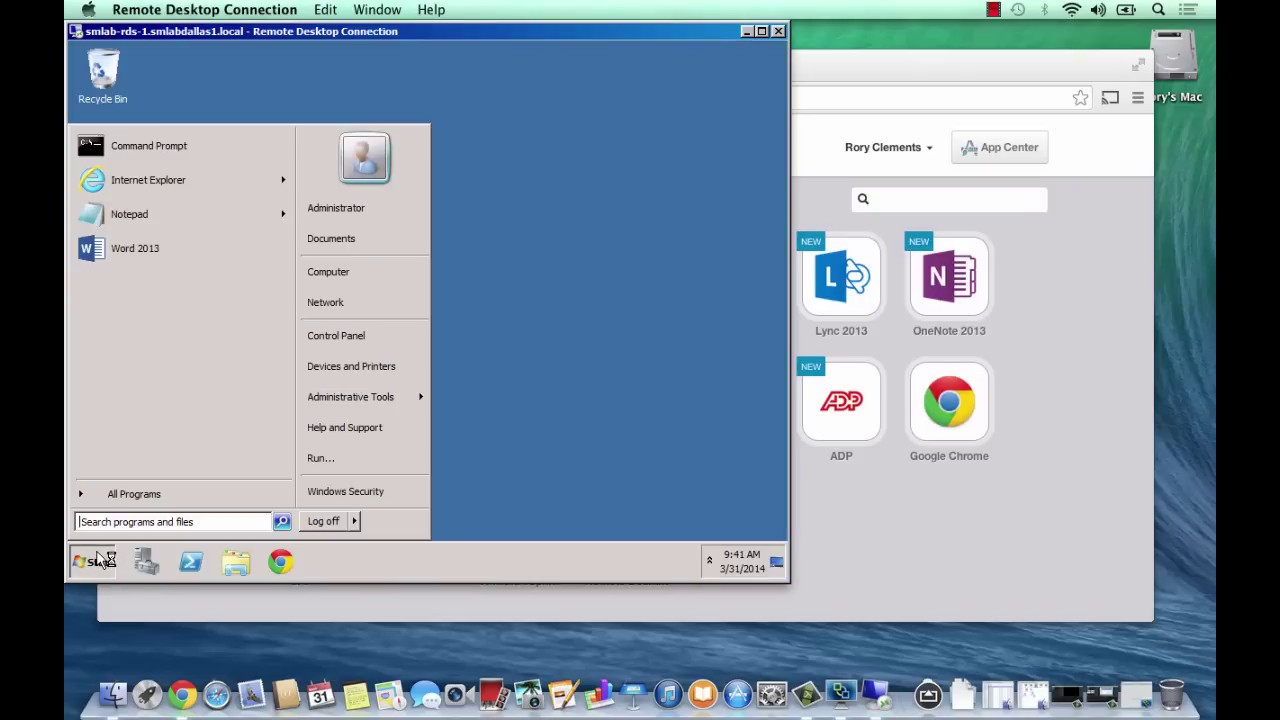
click(105, 558)
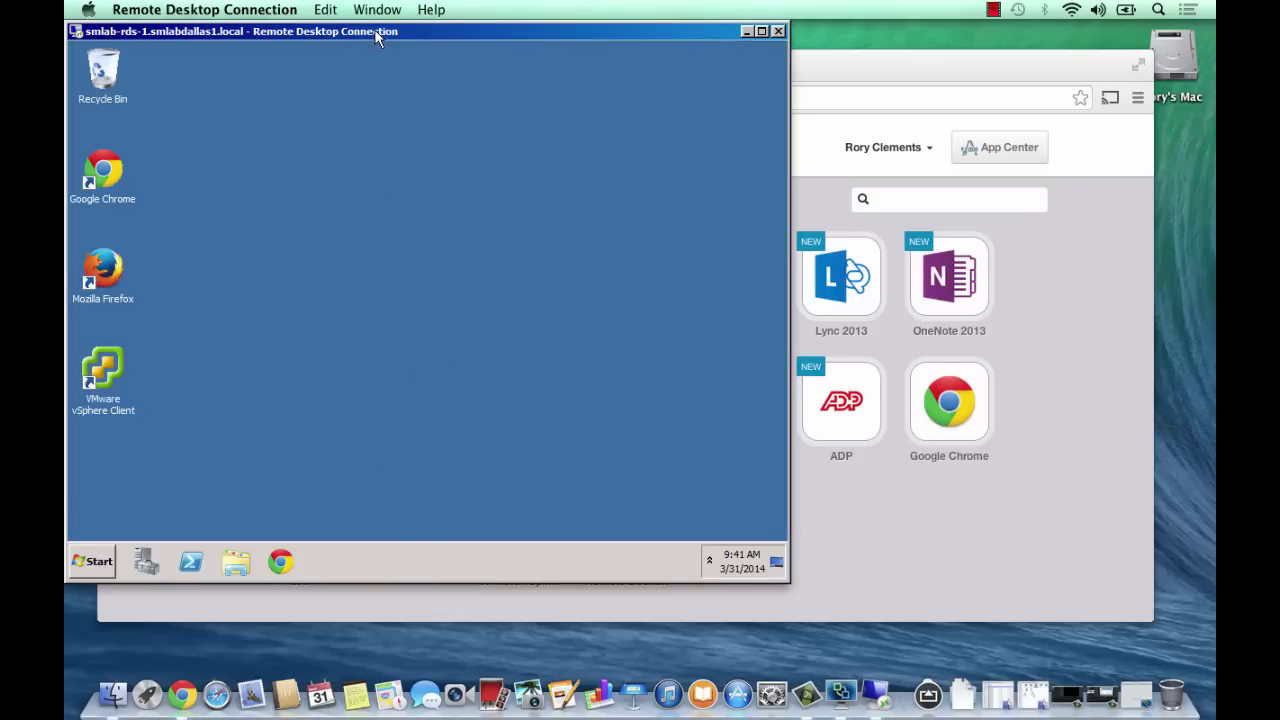
drag(380, 31, 438, 48)
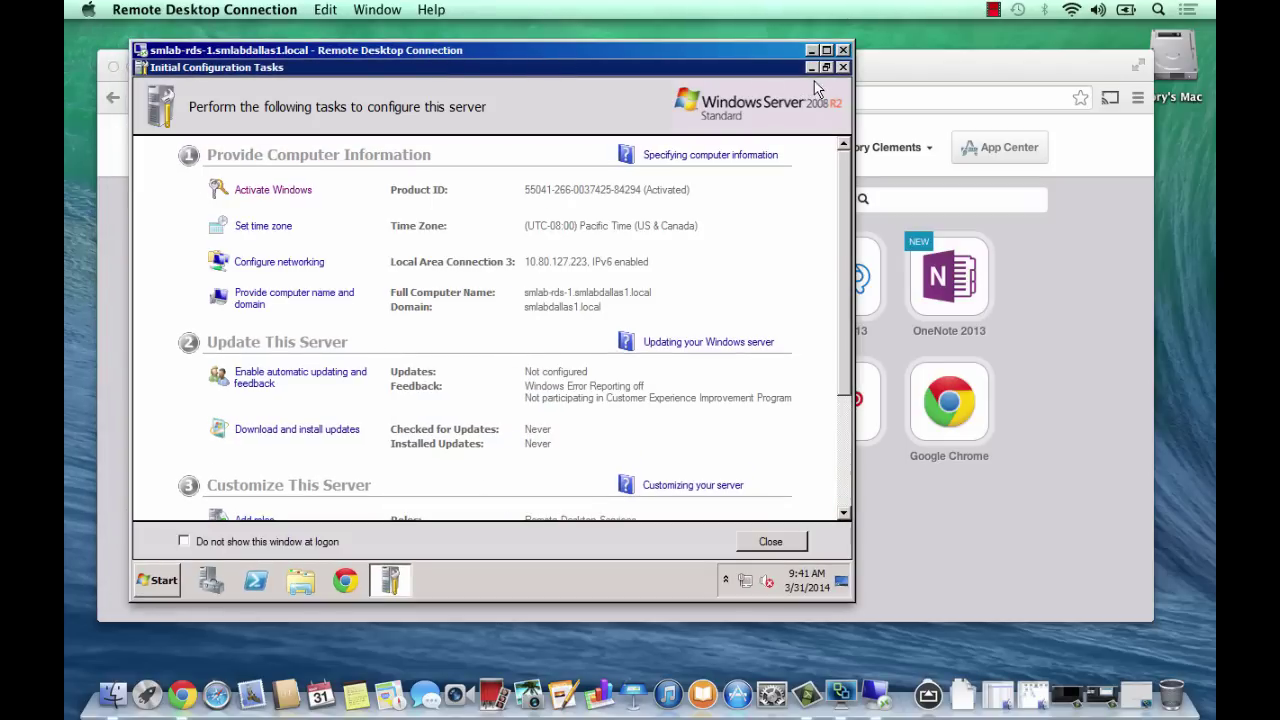
click(810, 67)
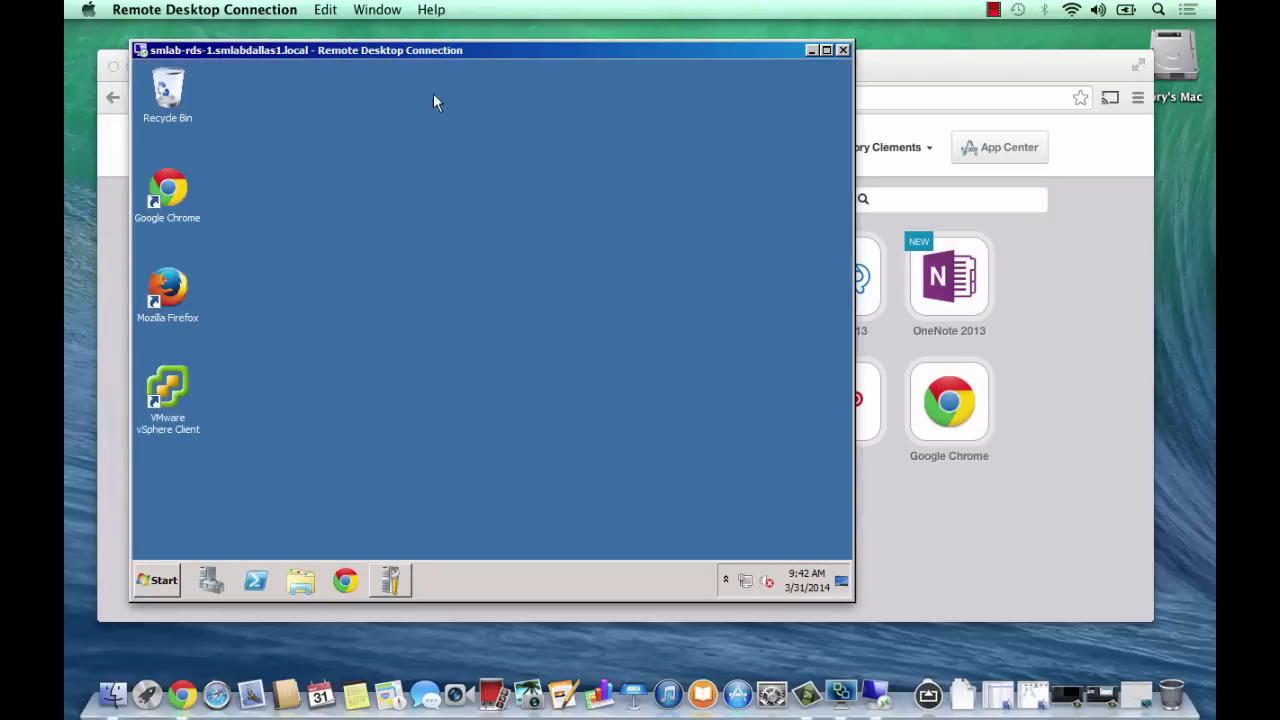
drag(475, 52, 620, 80)
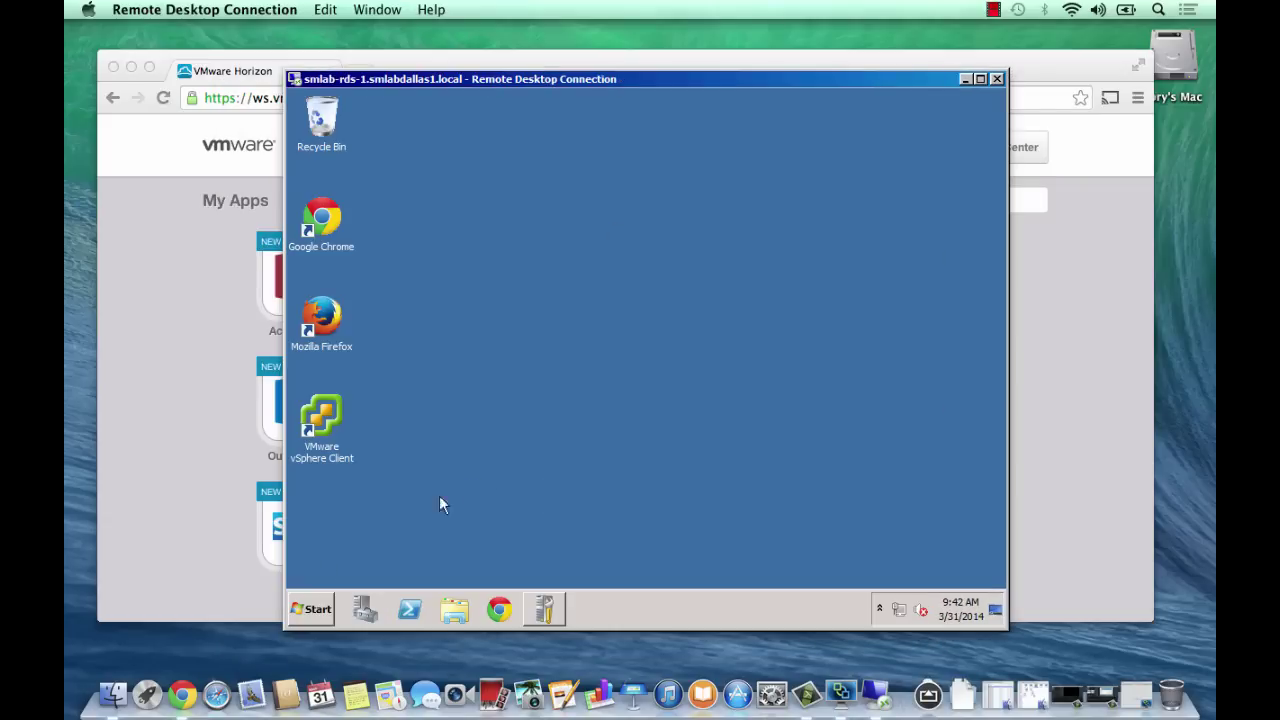
click(311, 609)
click(311, 609)
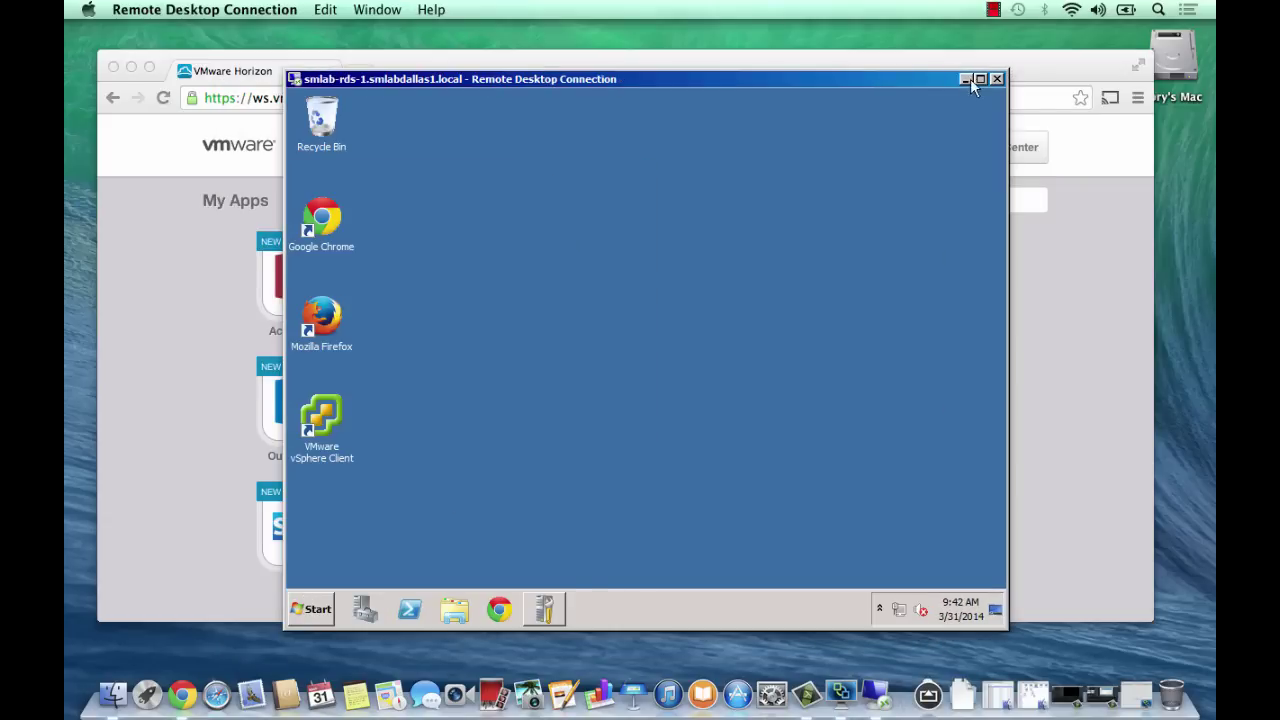